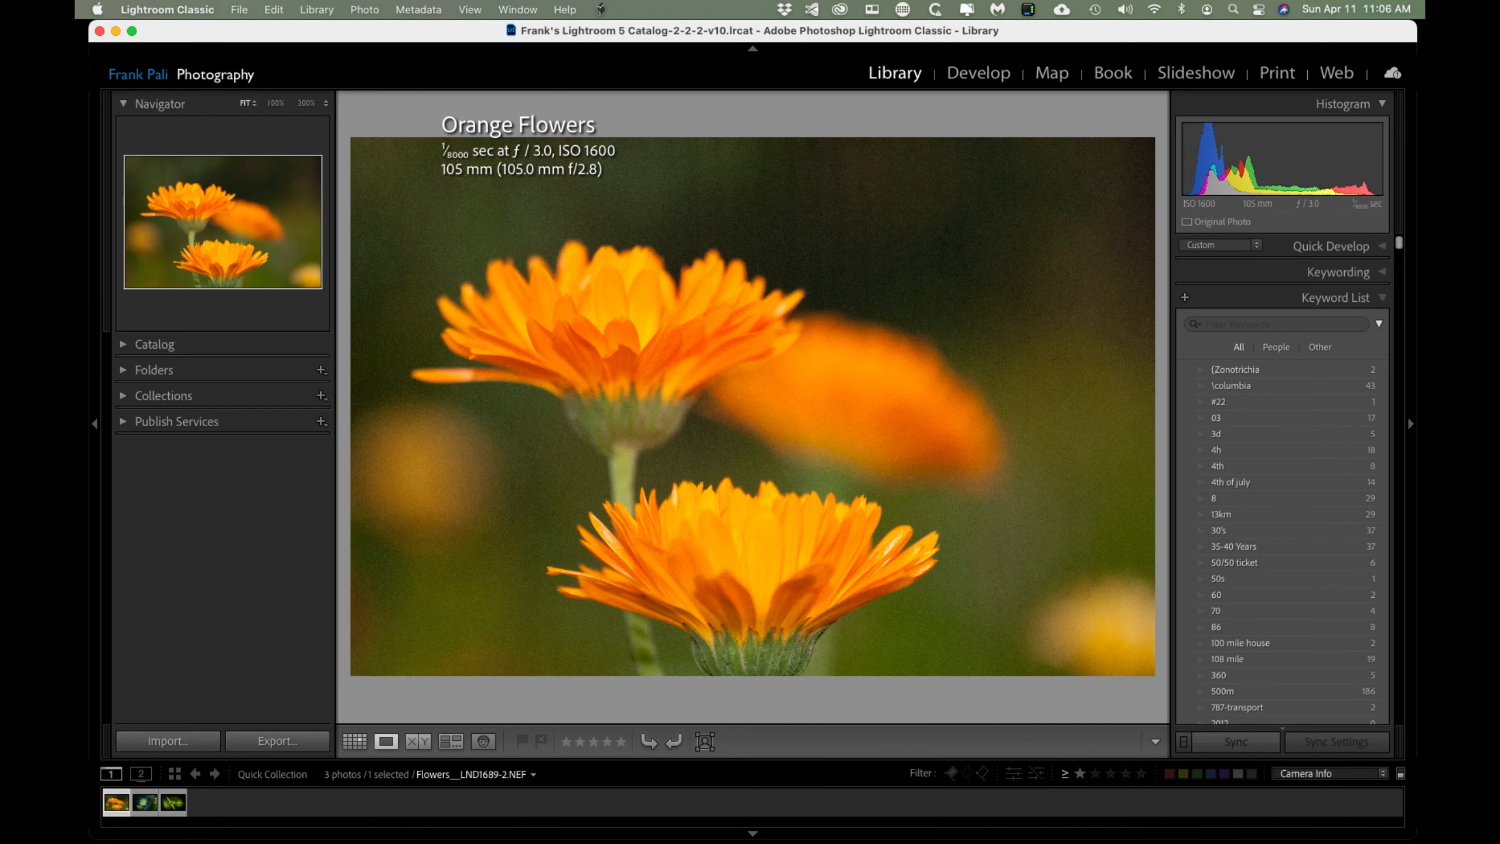
# Open the export settings for the orange flowers photo and choose the 01_Printsized folder as the export location.
pyautogui.click(239, 9)
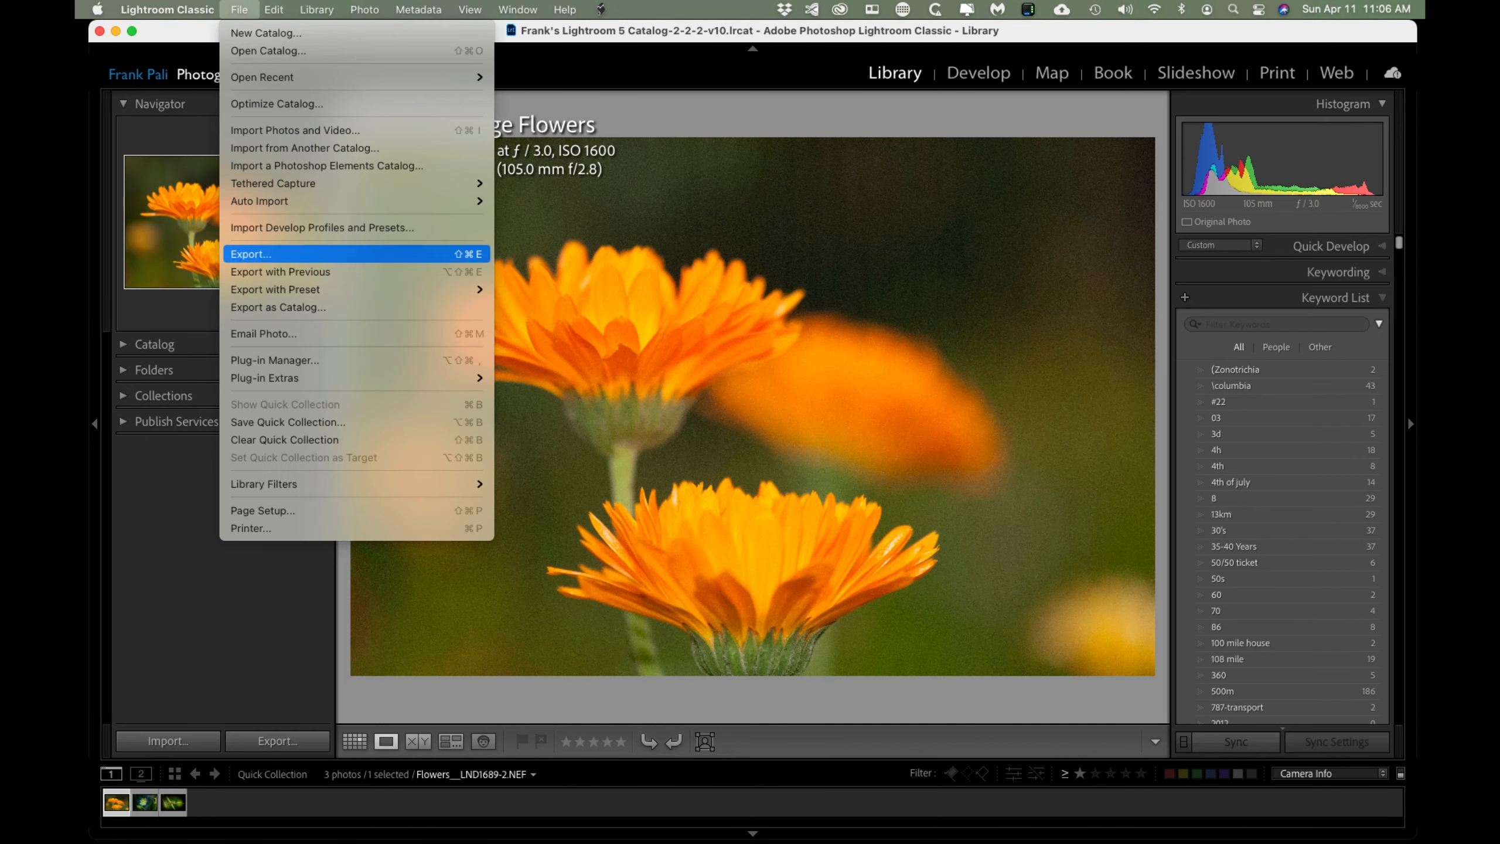
pyautogui.press('Return')
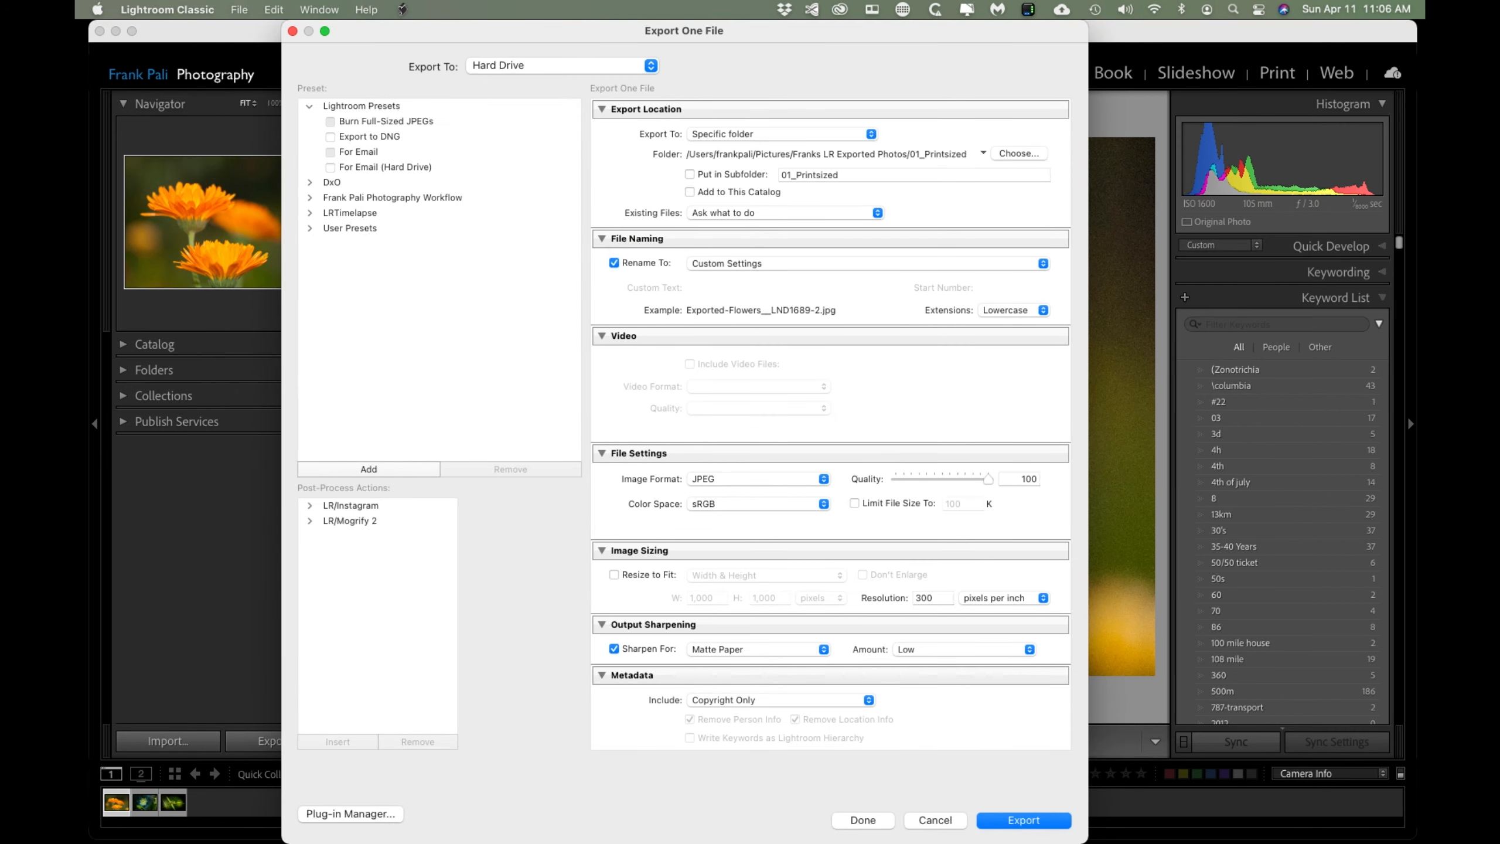
pyautogui.moveTo(683, 31); pyautogui.dragTo(648, 31)
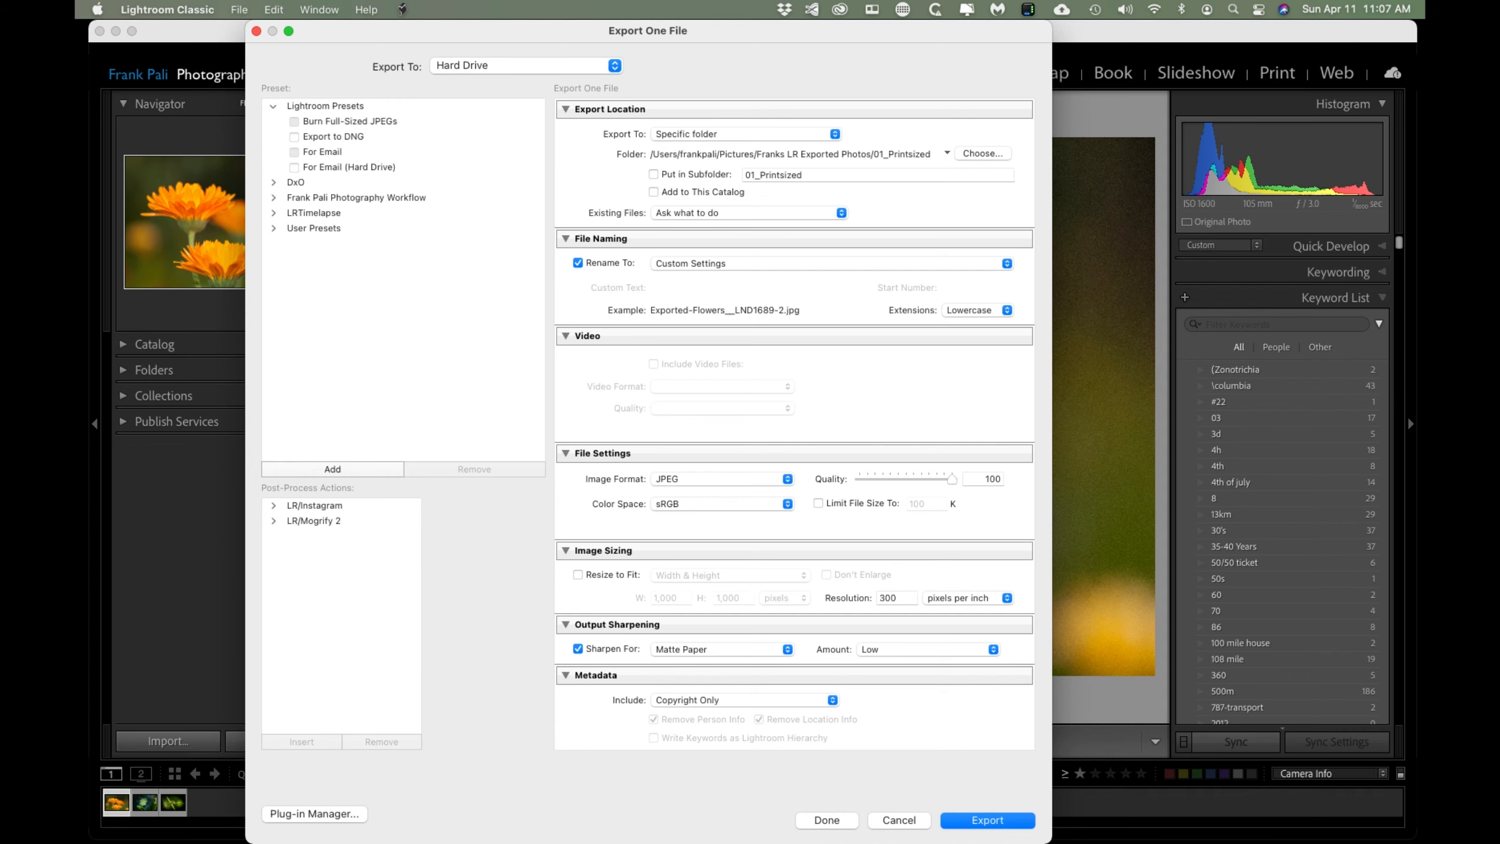
pyautogui.click(982, 153)
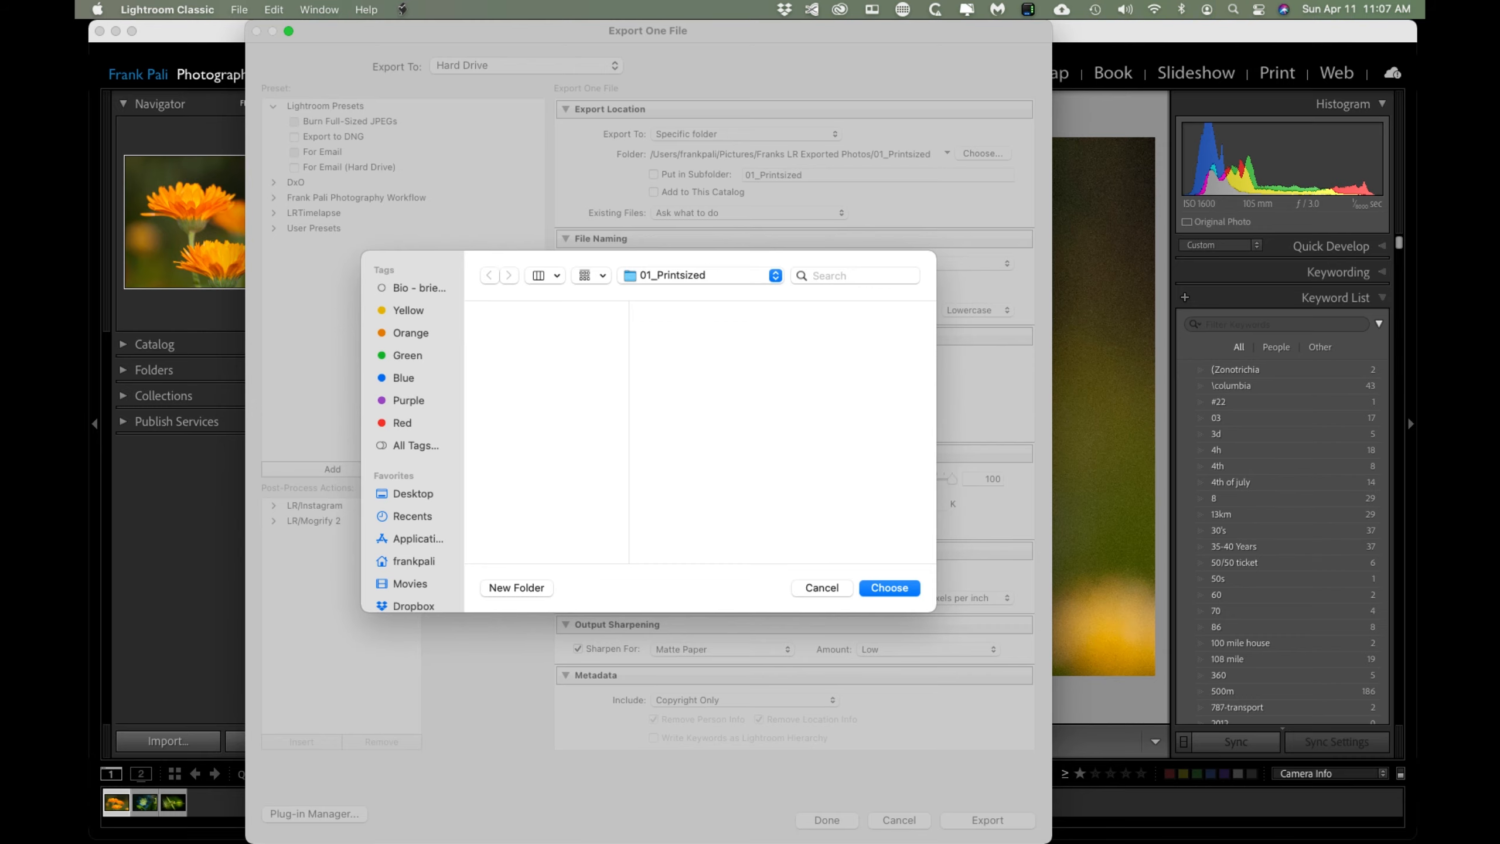
pyautogui.press('Return')
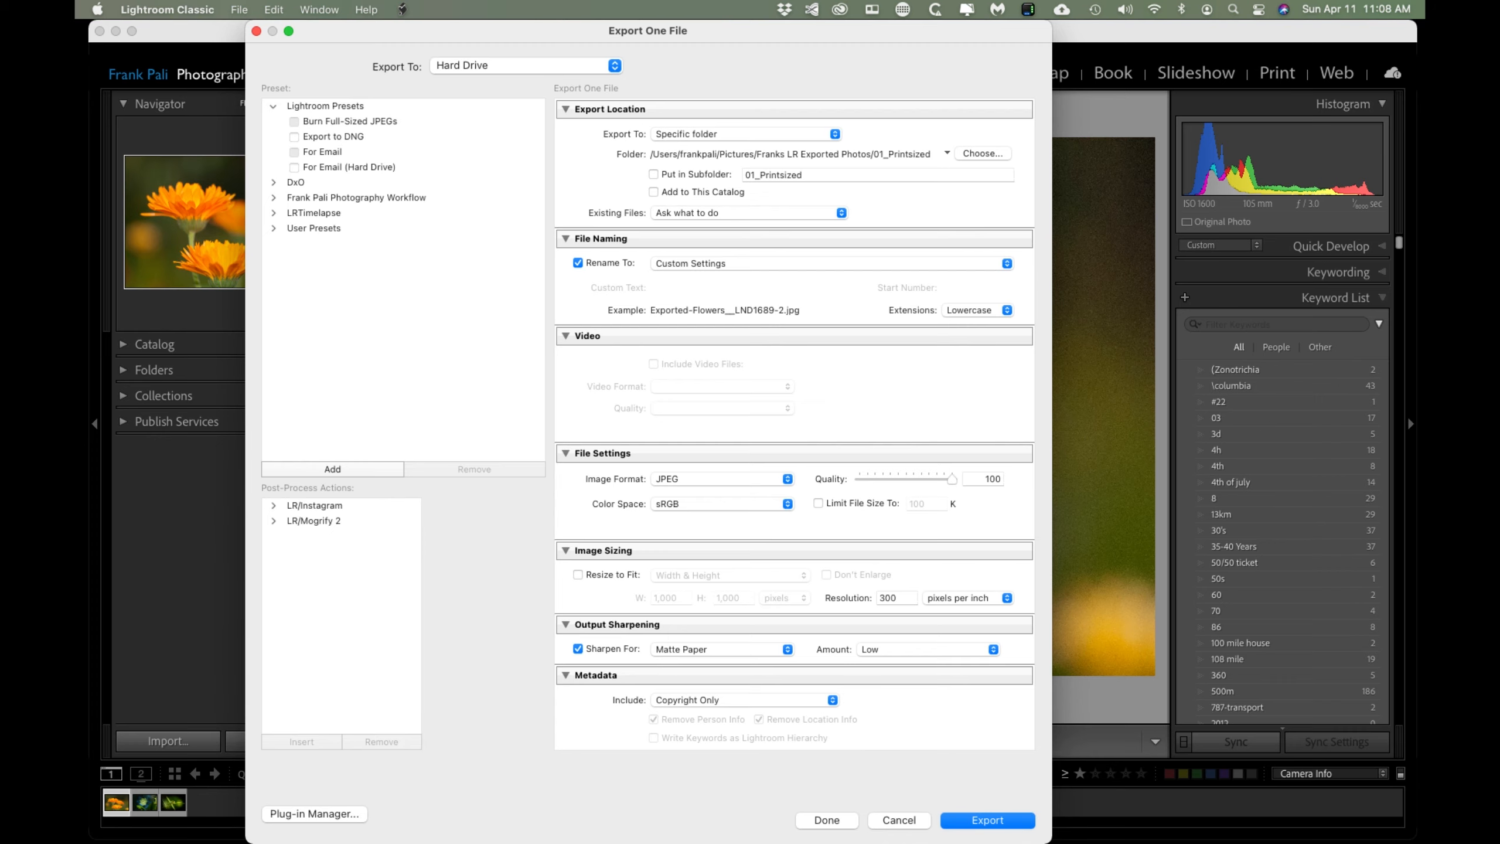
# Keep output sharpening on Matte Paper and put the exported file in a subfolder named Matte.
pyautogui.scroll(-3, 795, 414)
pyautogui.scroll(-1, 794, 424)
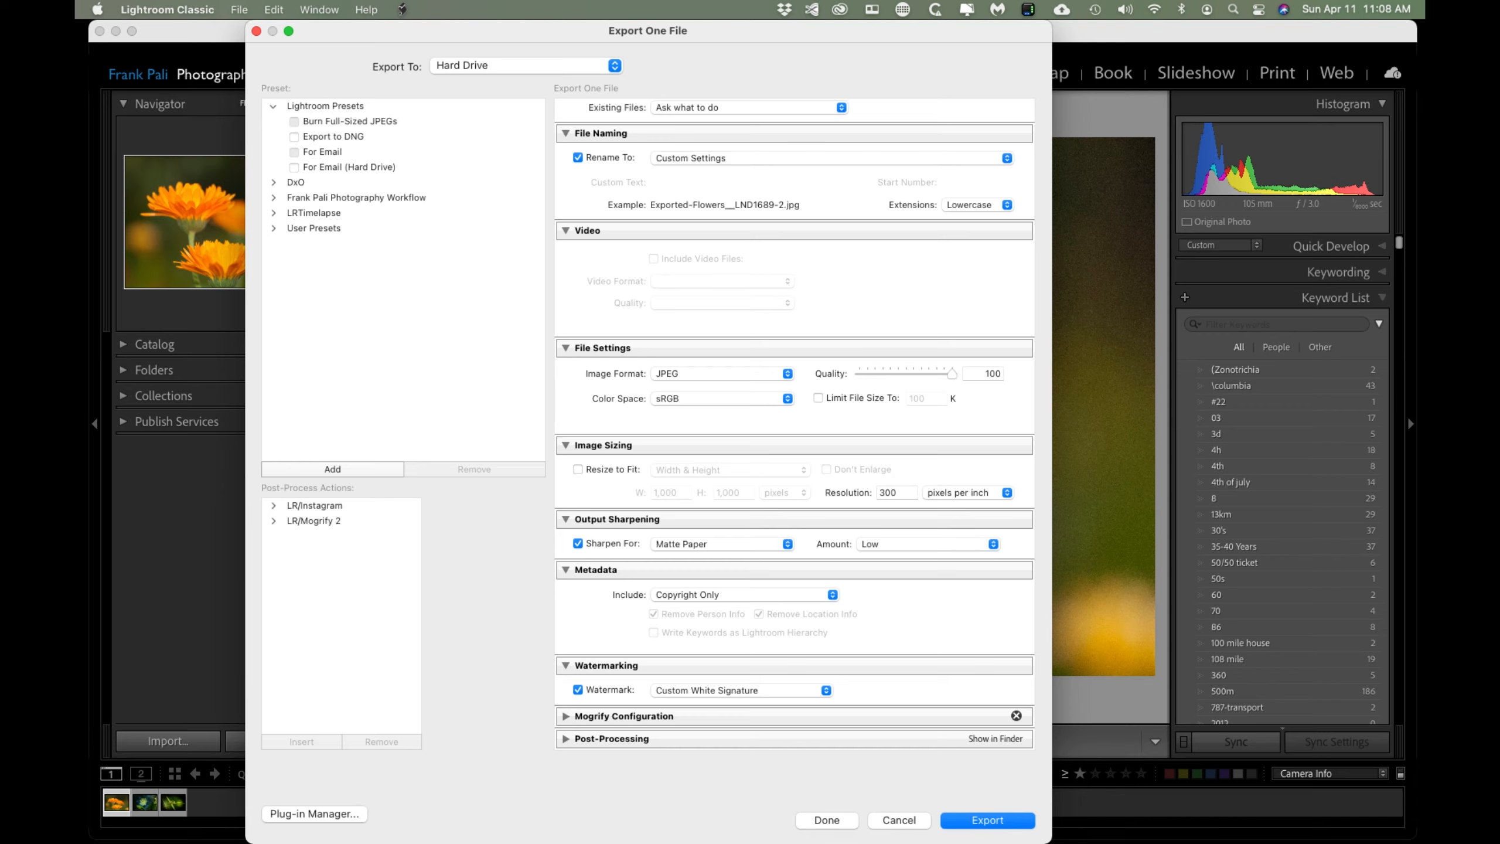
pyautogui.click(722, 543)
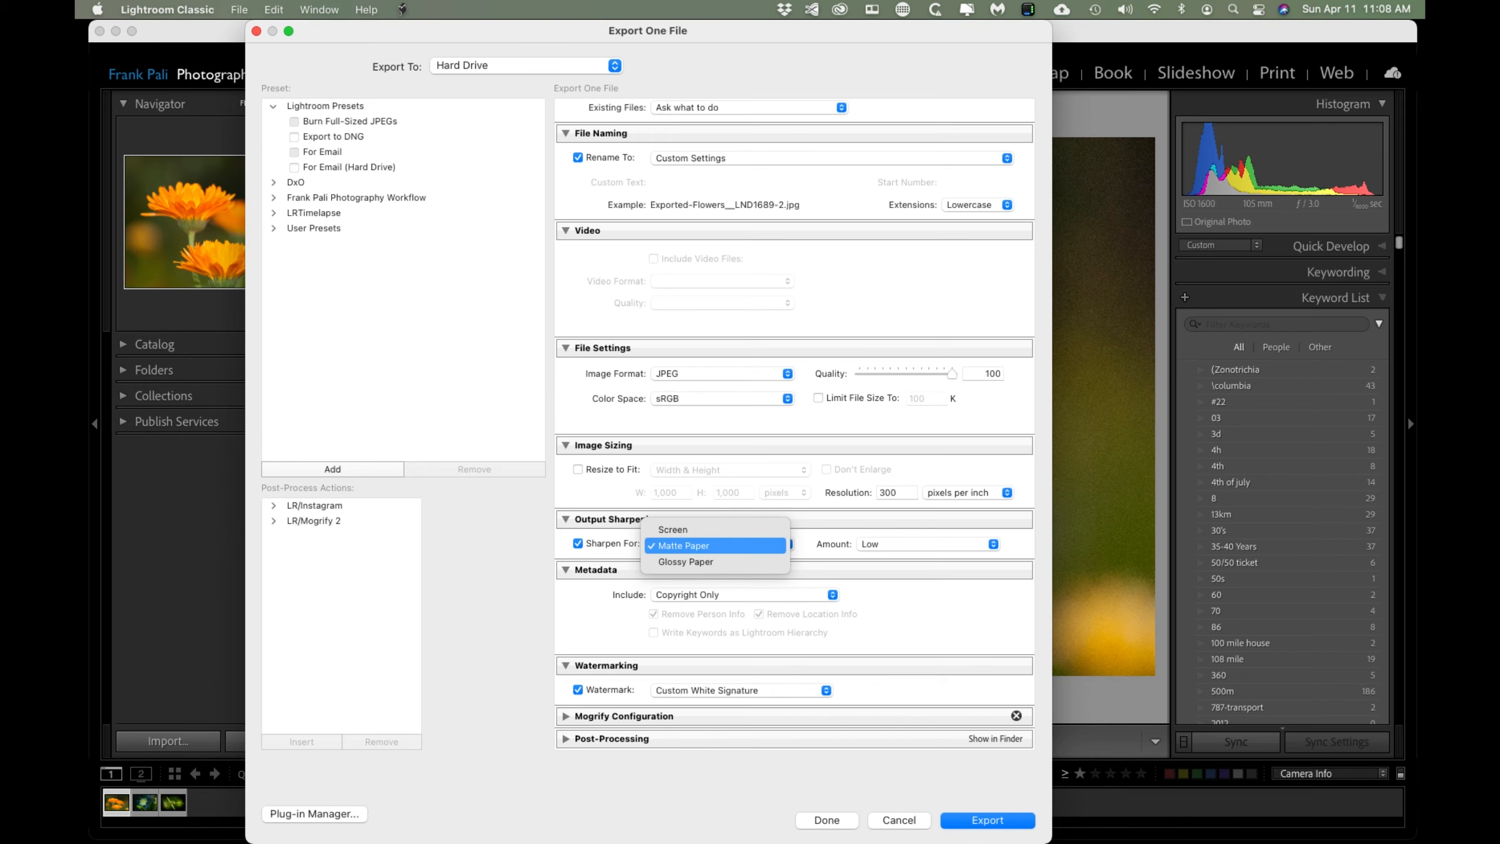
pyautogui.press('Escape')
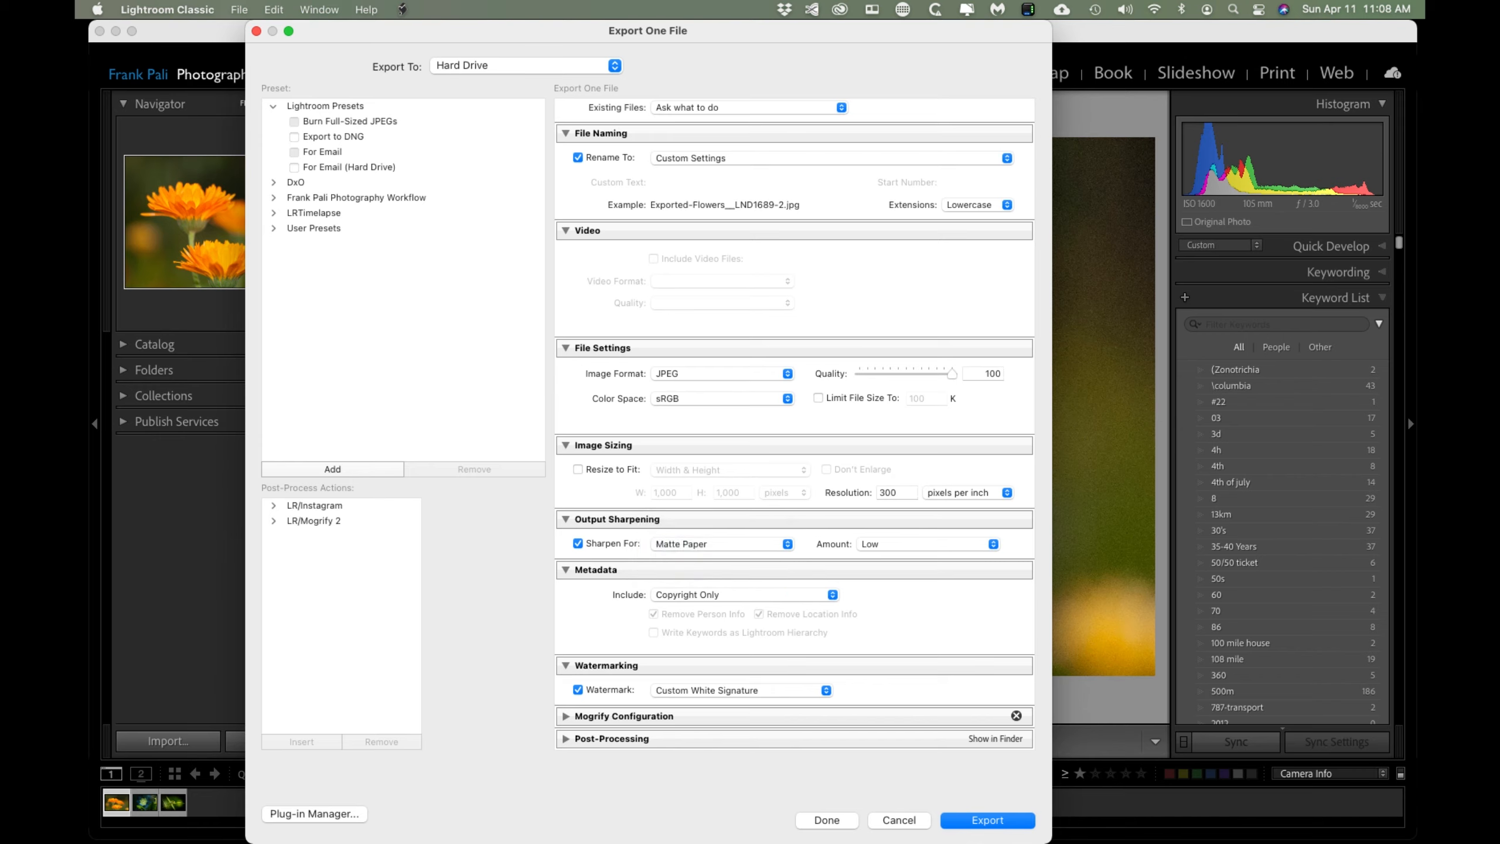
pyautogui.scroll(3, 795, 421)
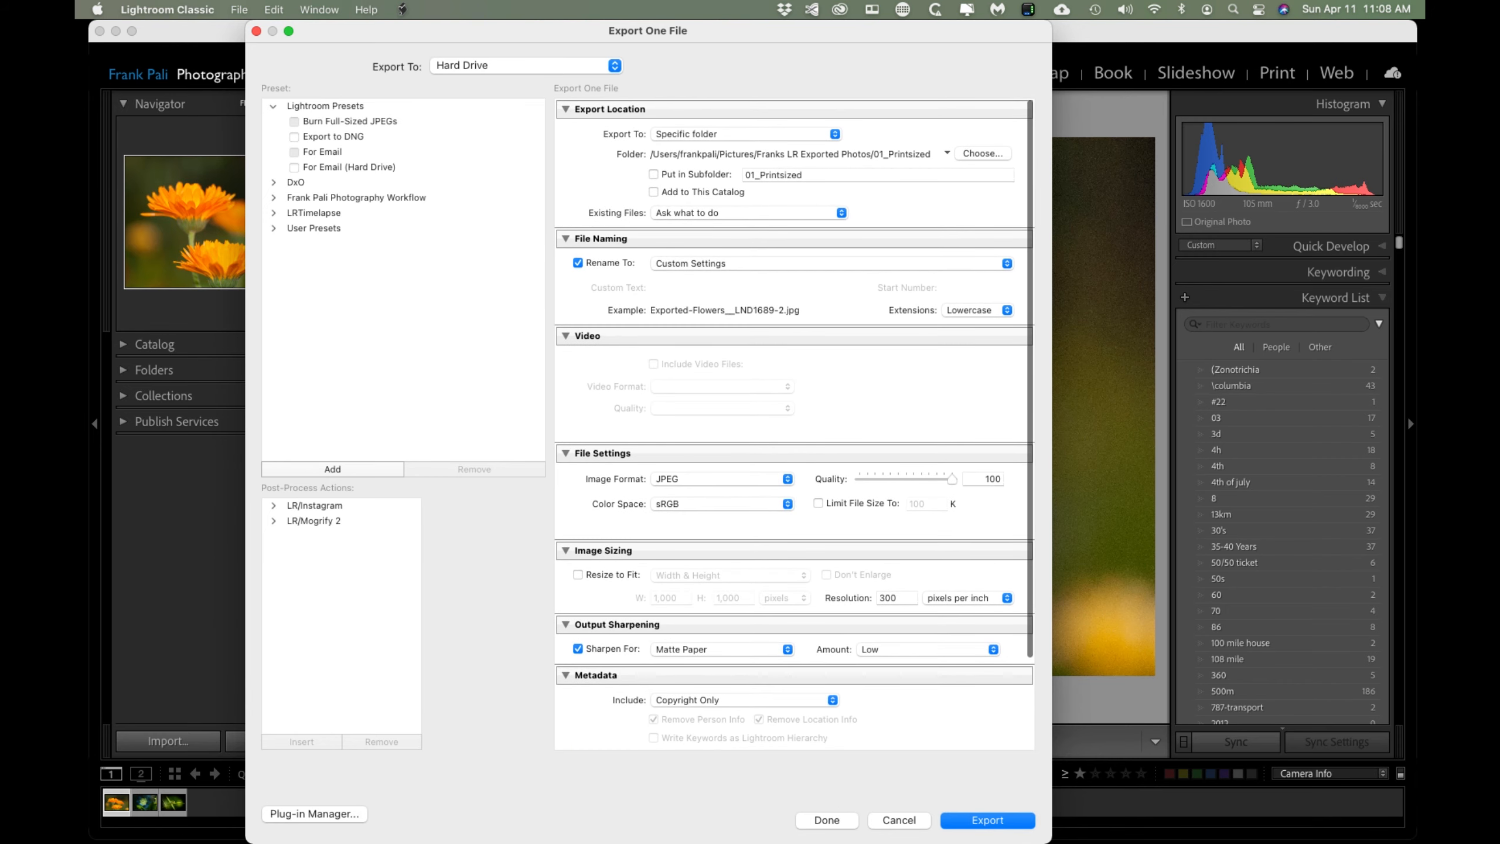
pyautogui.click(878, 175)
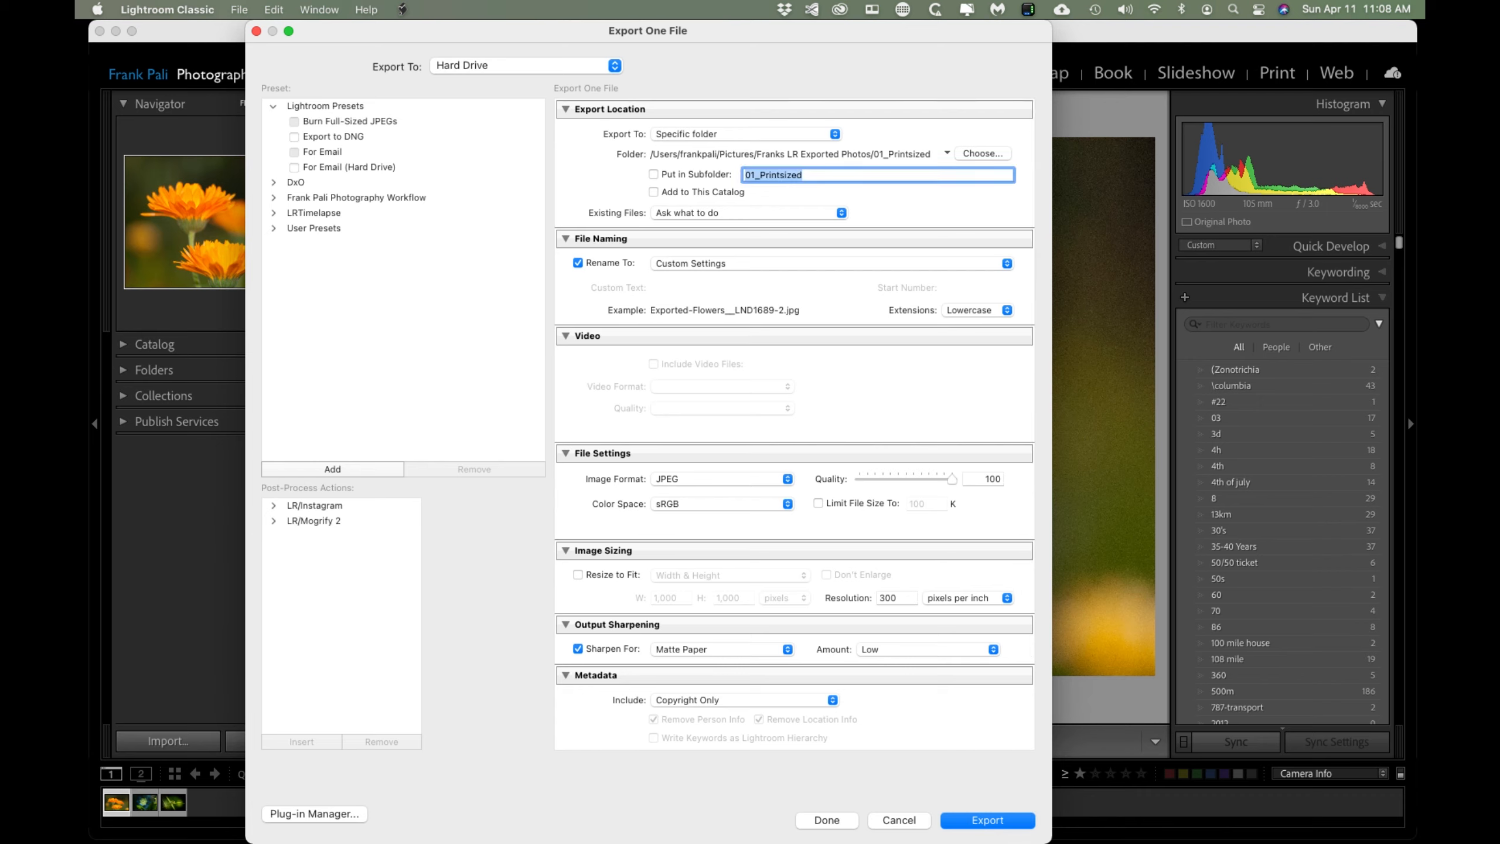
pyautogui.write('MAtte')
pyautogui.press('BackSpace')
pyautogui.press('BackSpace')
pyautogui.press('BackSpace')
pyautogui.write('atte')
pyautogui.click(654, 174)
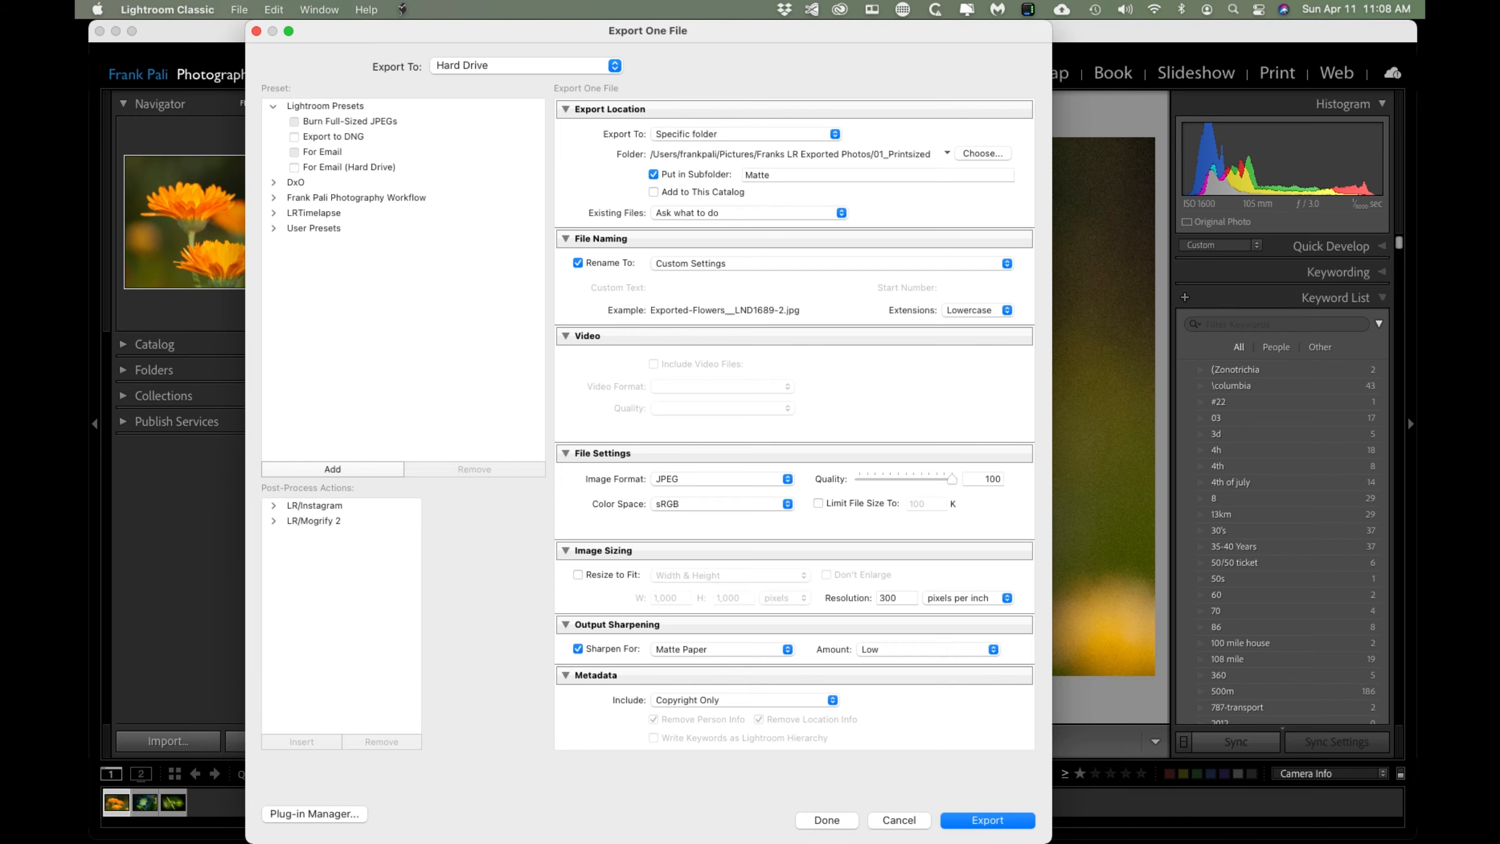
# Remove the Mogrify Configuration section from the export settings and collapse the Metadata section.
pyautogui.scroll(-5, 794, 426)
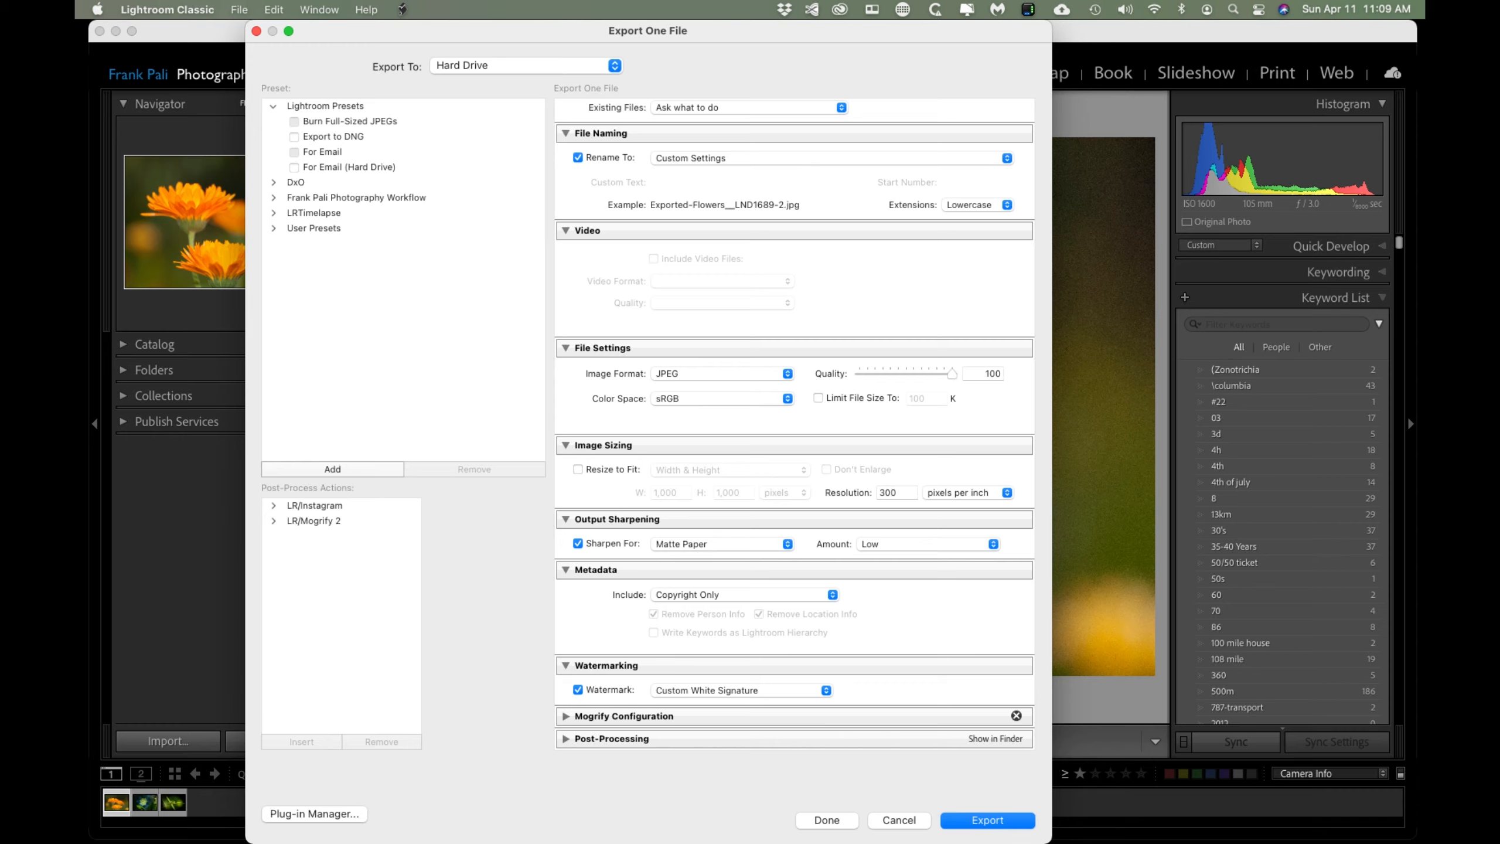
pyautogui.scroll(-2, 795, 423)
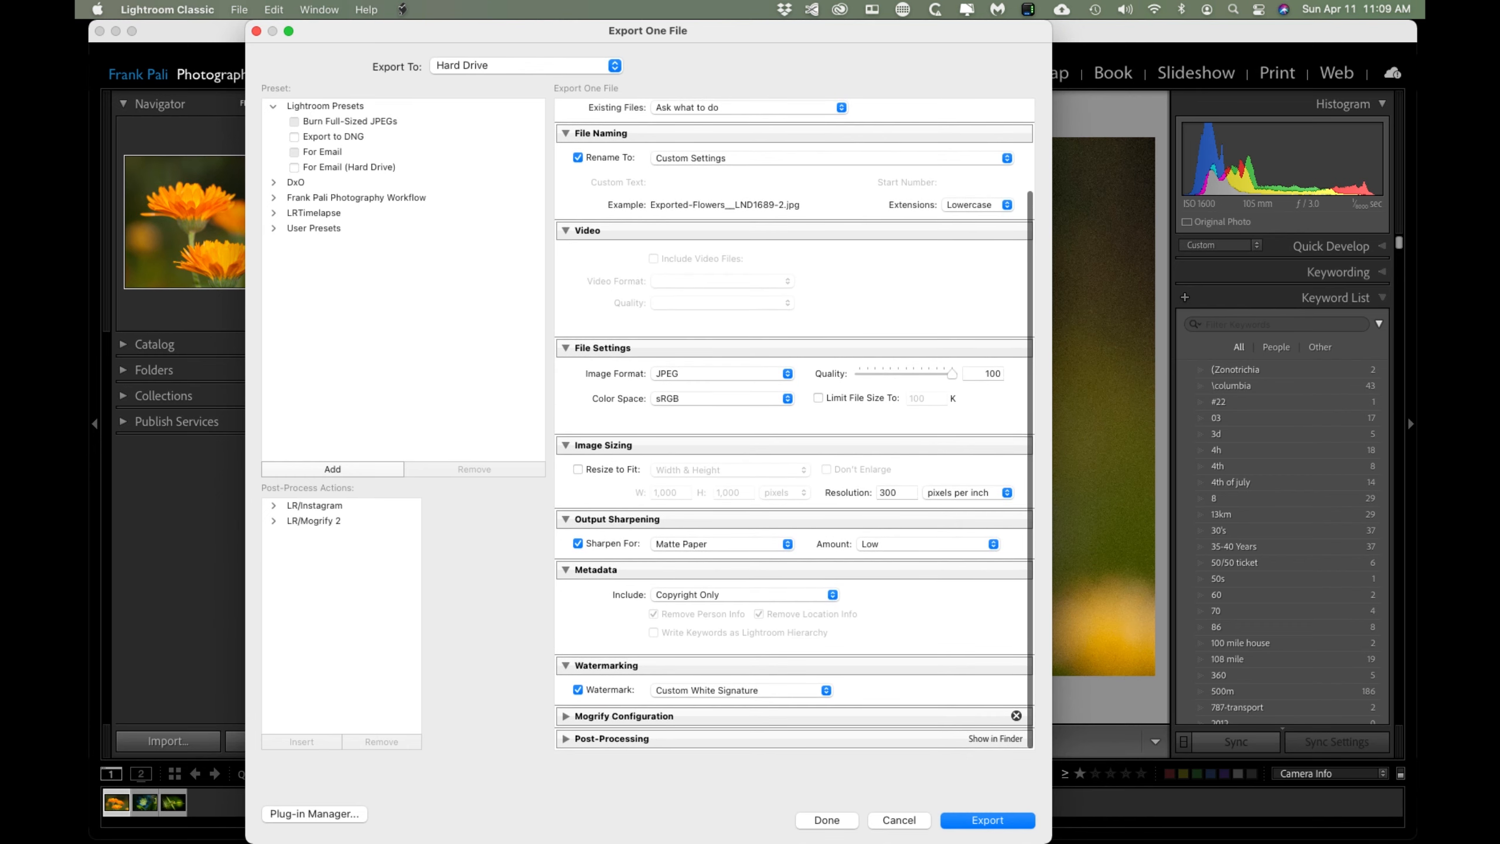
pyautogui.click(623, 716)
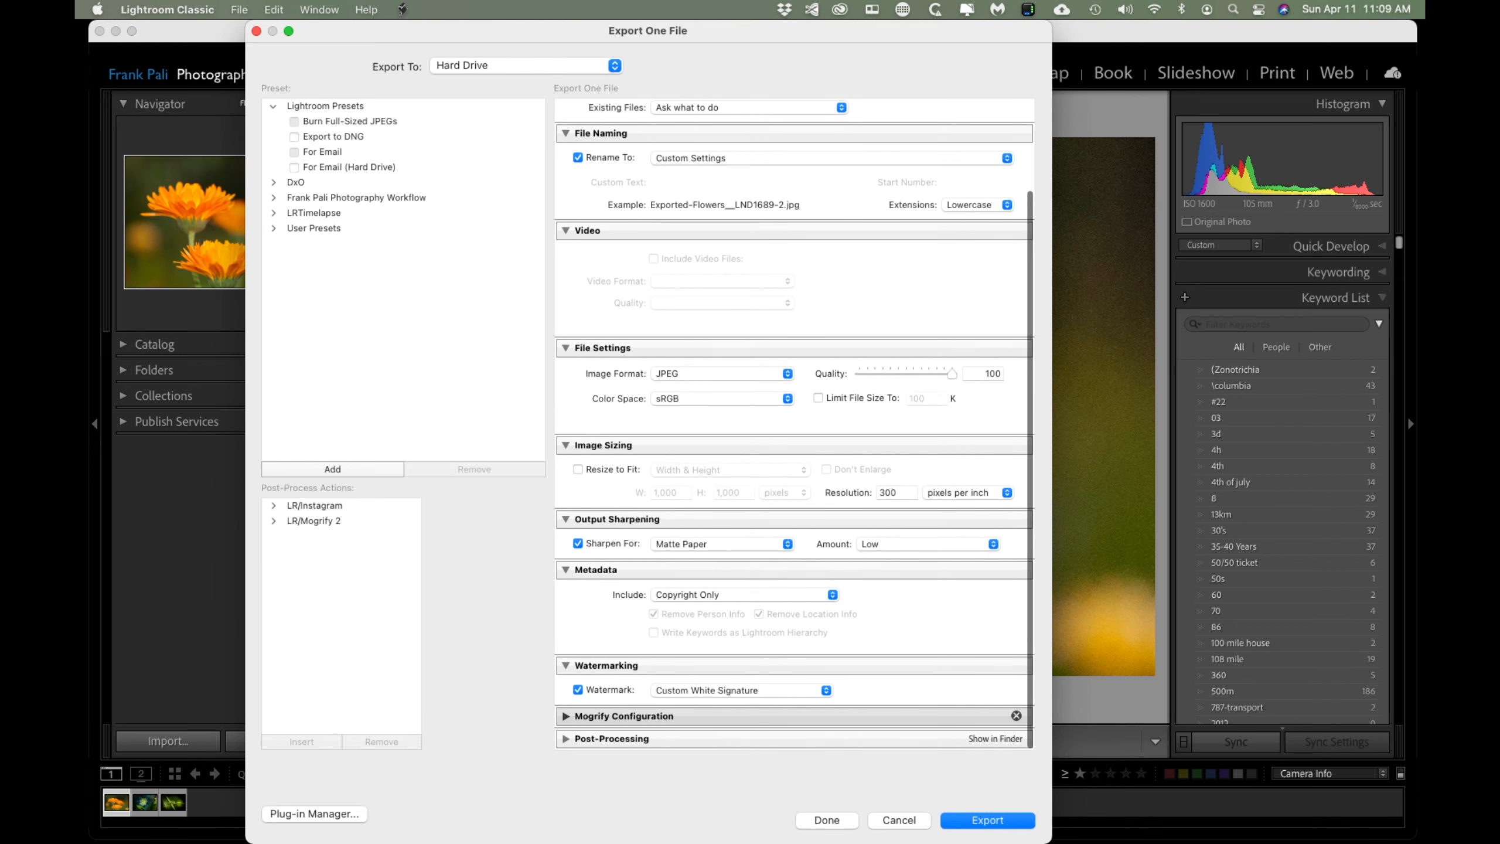
pyautogui.scroll(3, 794, 423)
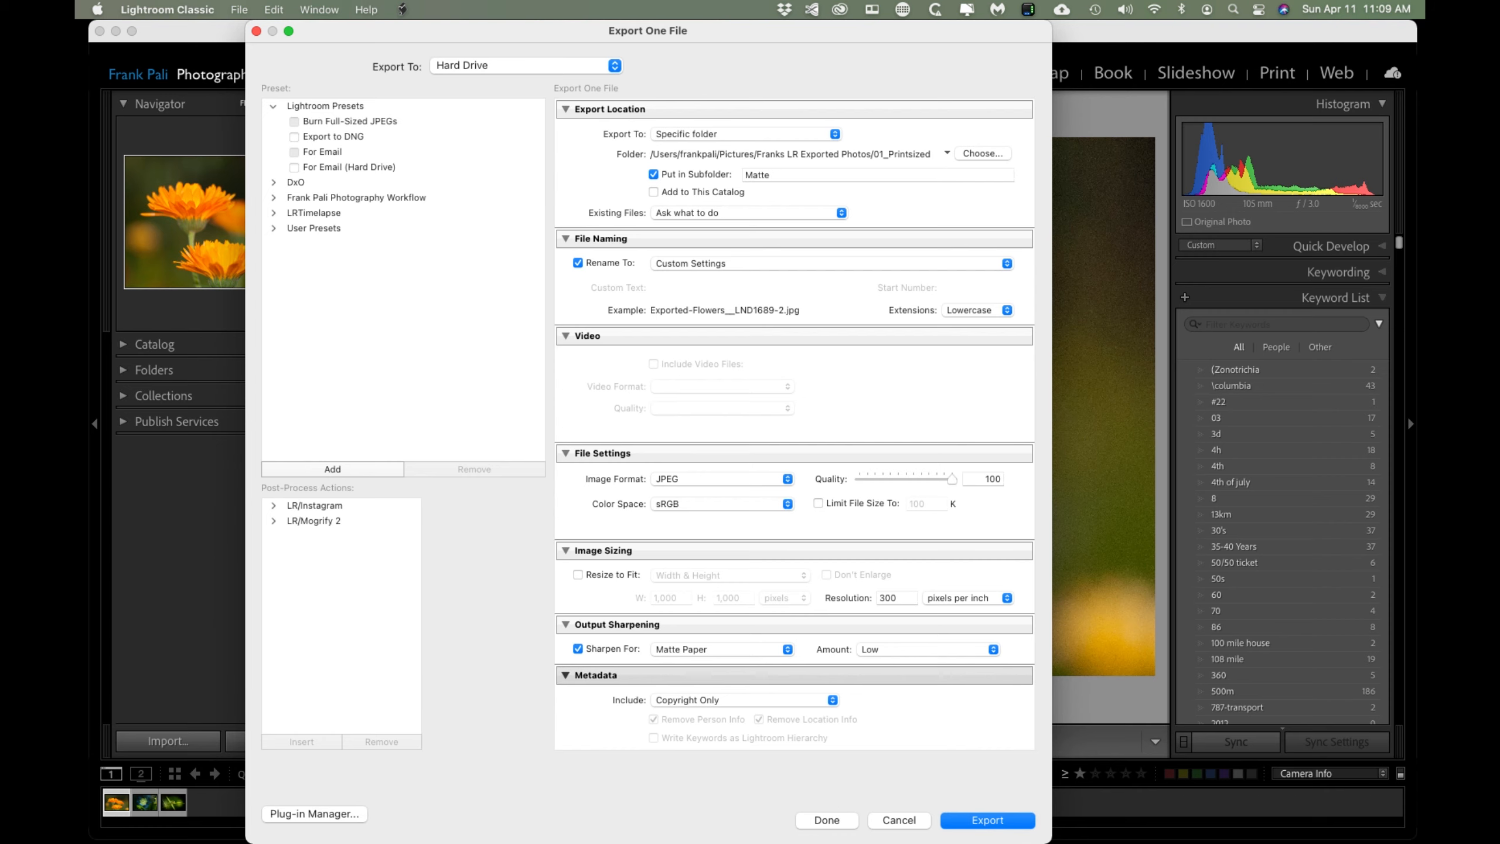
pyautogui.click(596, 675)
pyautogui.scroll(-1, 795, 424)
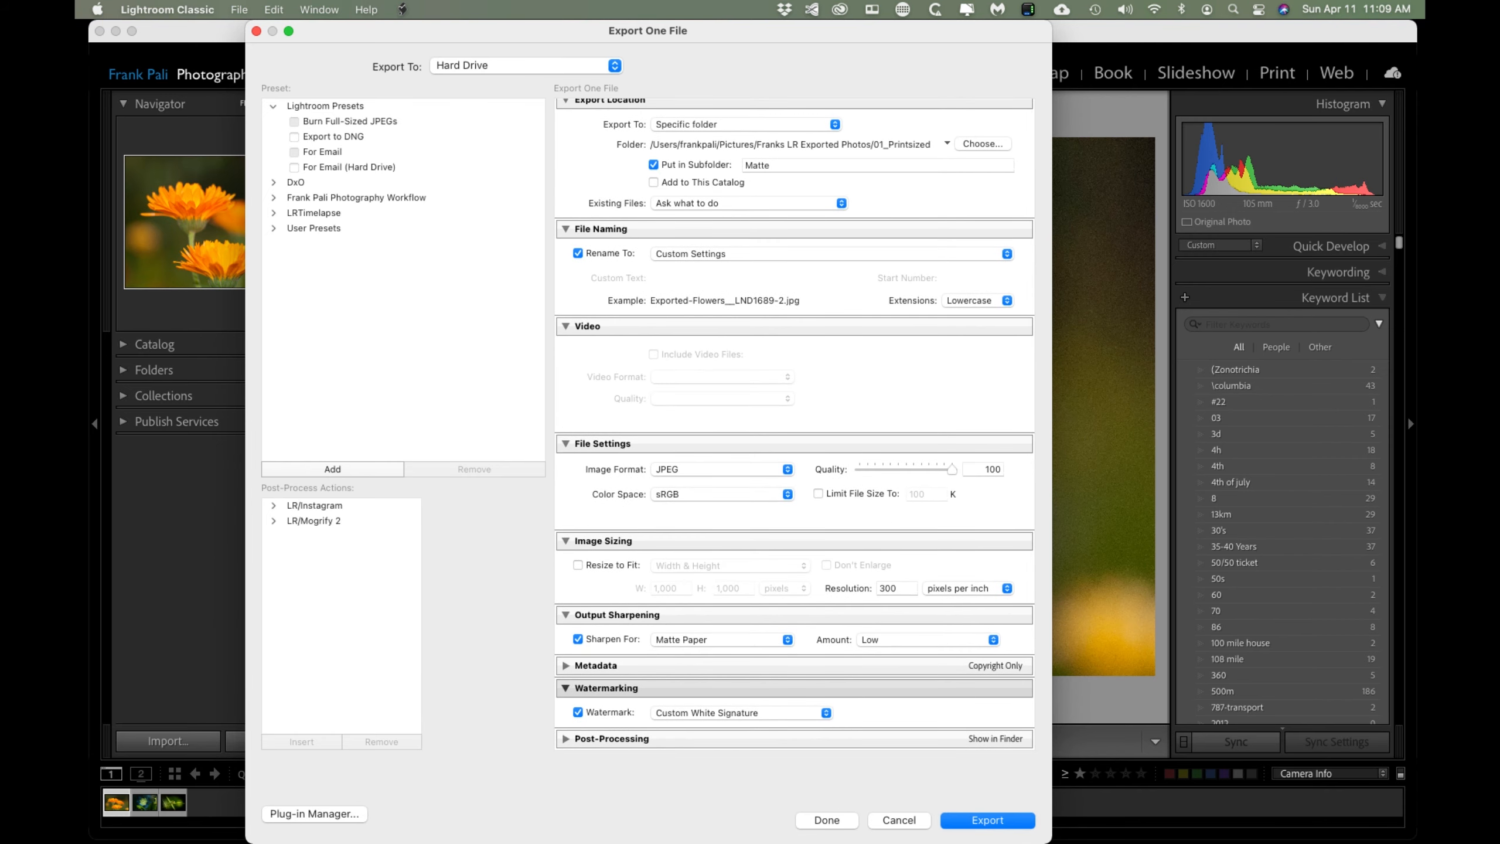
pyautogui.scroll(1, 795, 424)
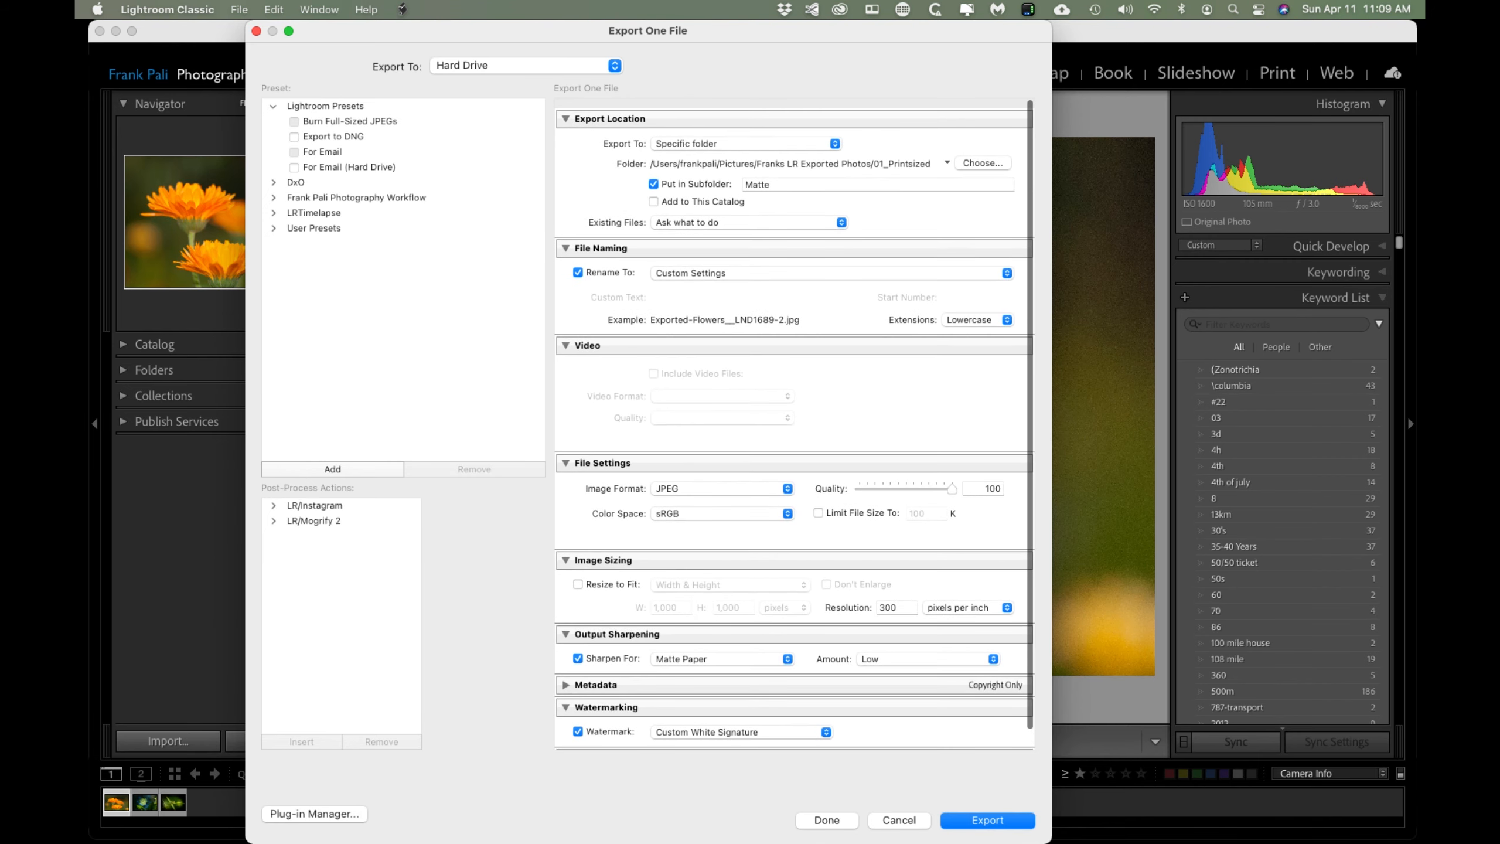
pyautogui.scroll(-1, 795, 424)
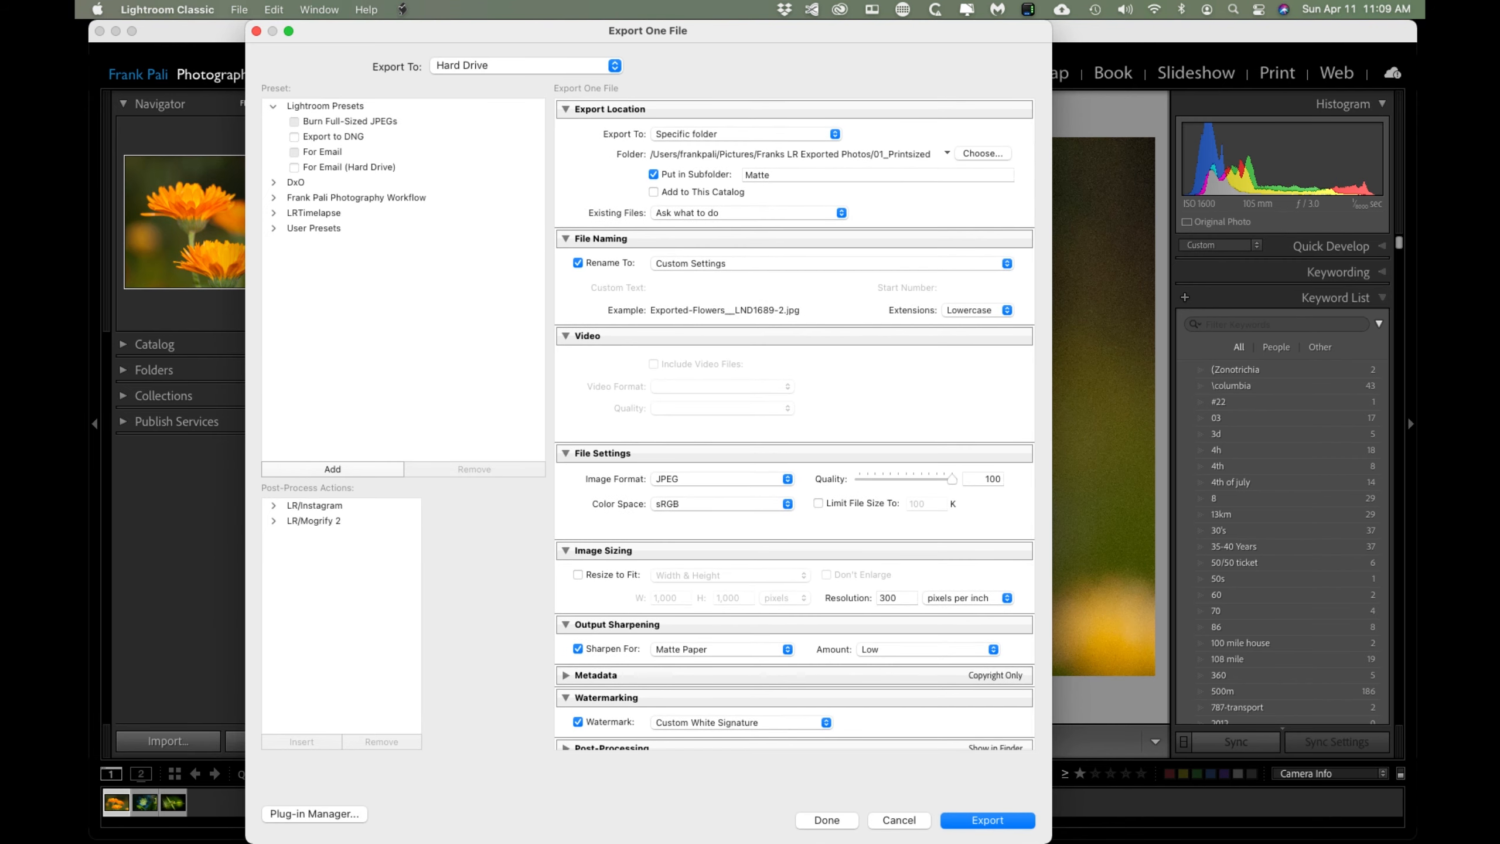
# Save the export settings as a new preset named 00-Printsized in the User Presets folder.
pyautogui.click(332, 468)
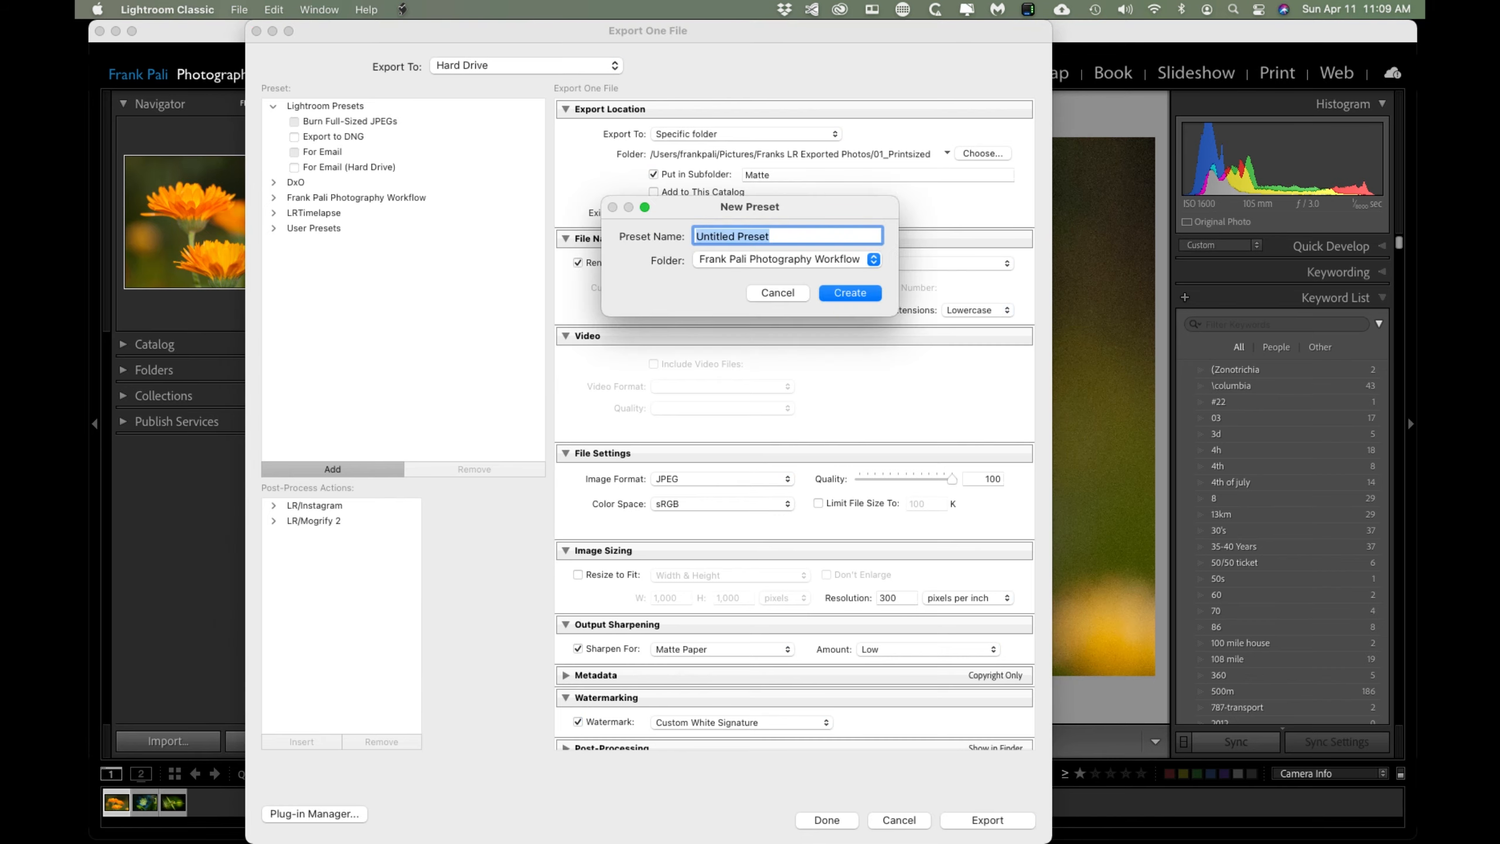
pyautogui.write('01-Printsized')
pyautogui.click(786, 260)
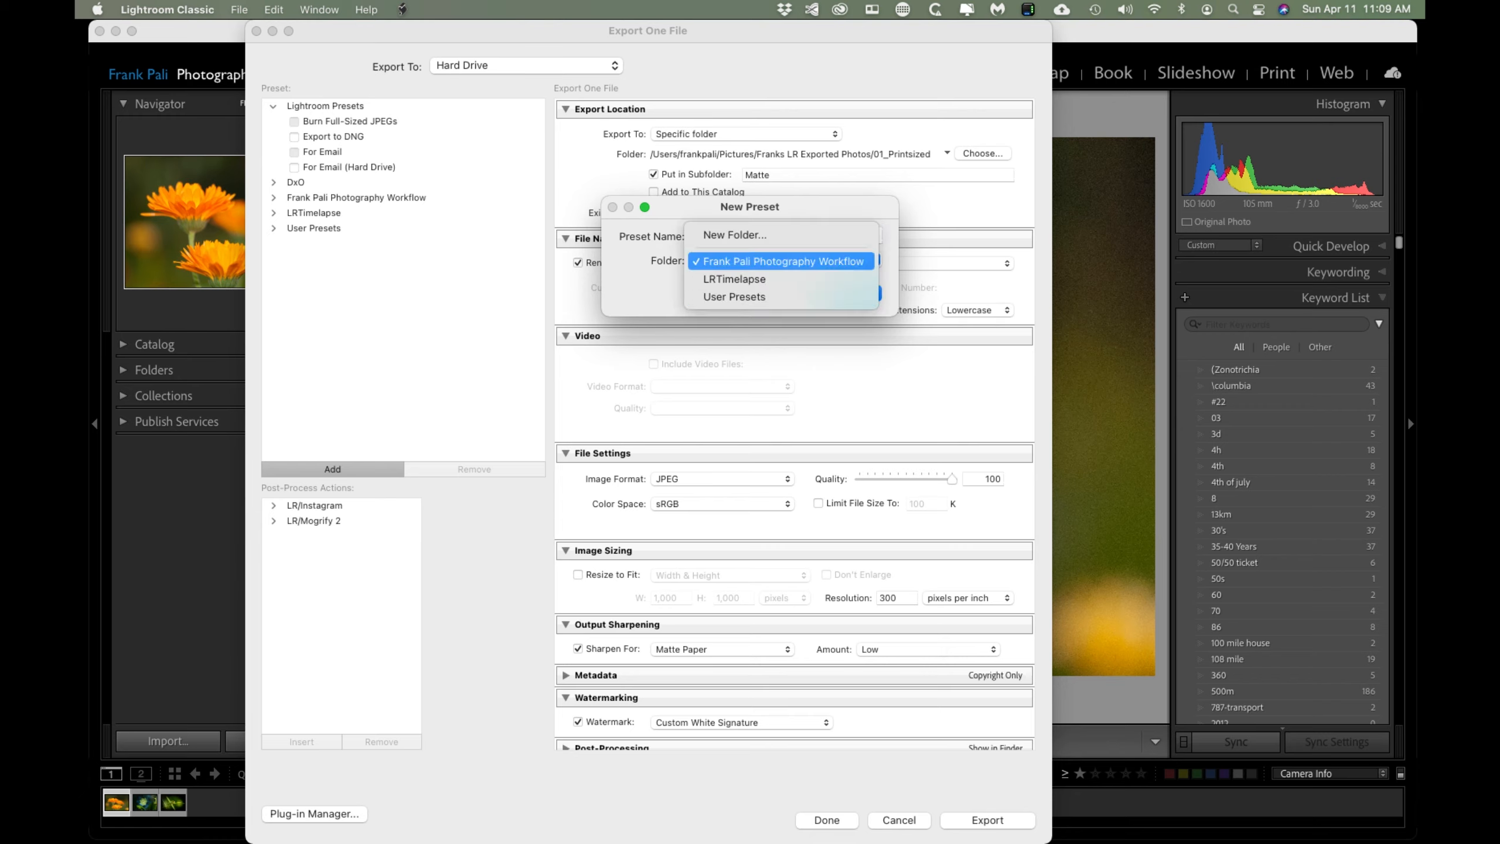
pyautogui.click(781, 297)
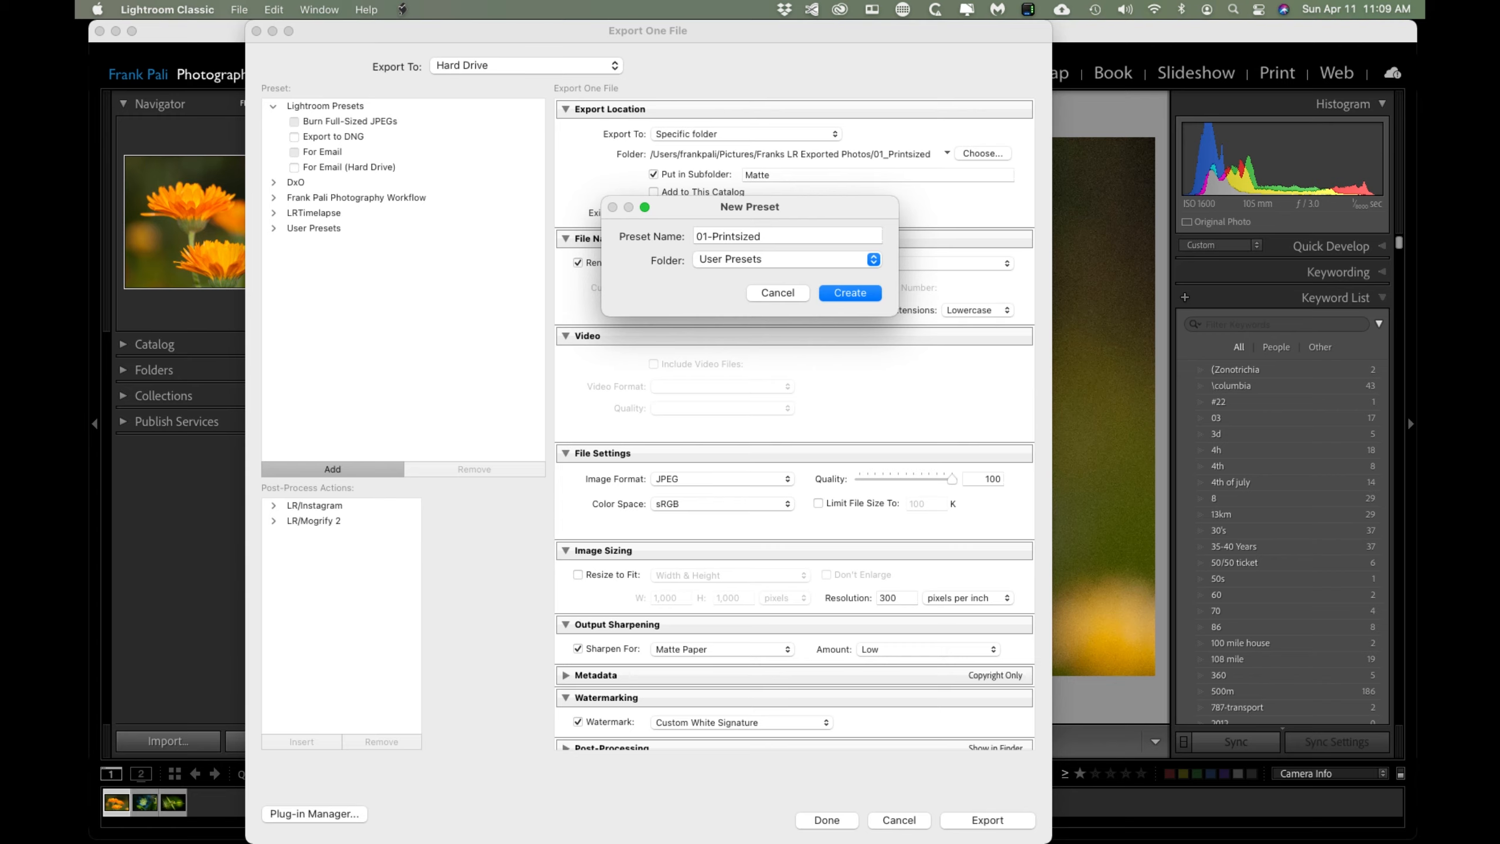
pyautogui.press('Return')
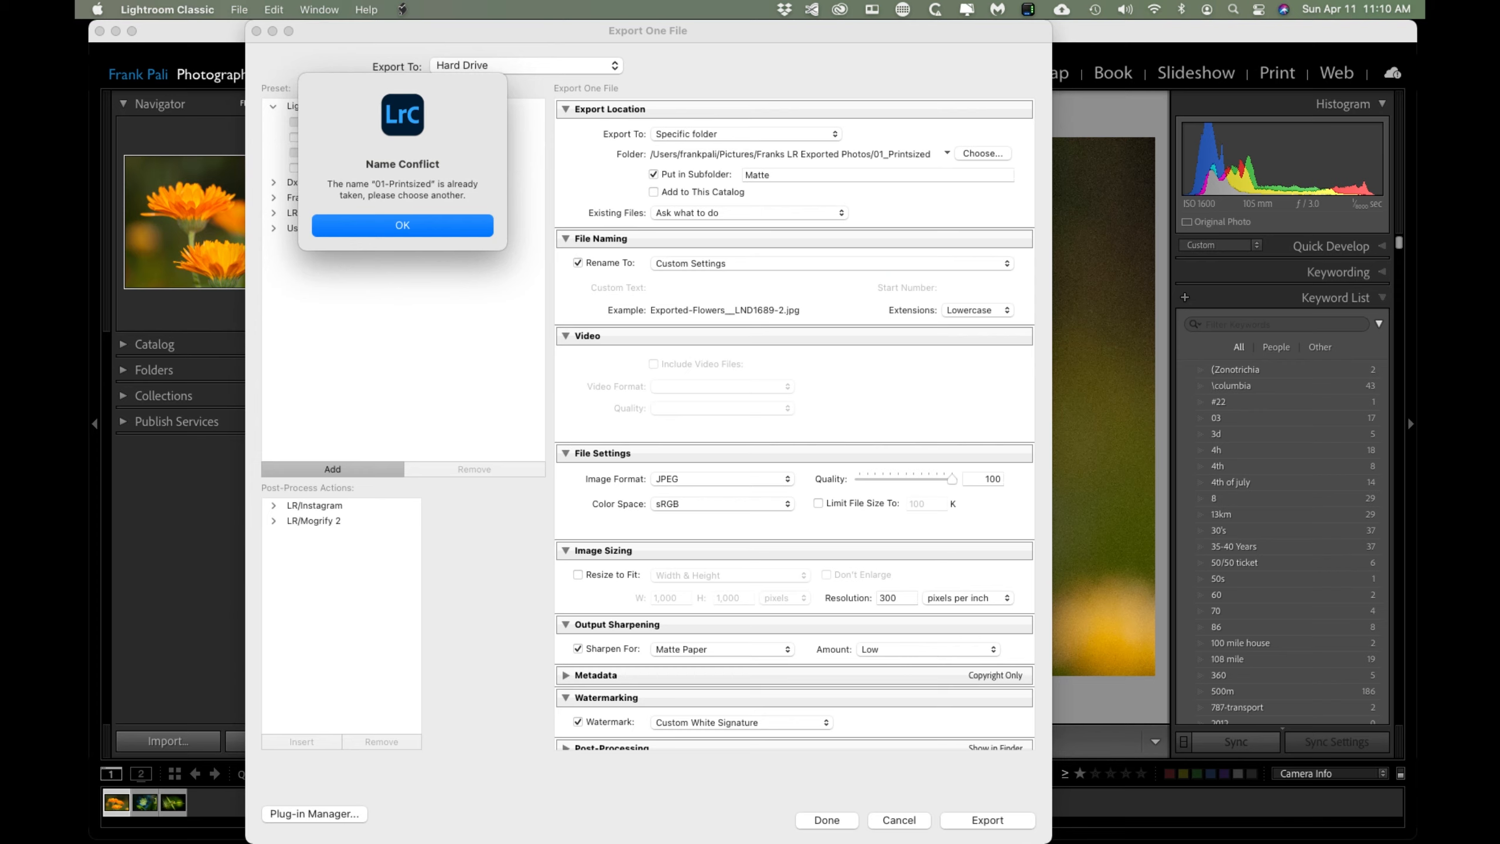
pyautogui.press('Return')
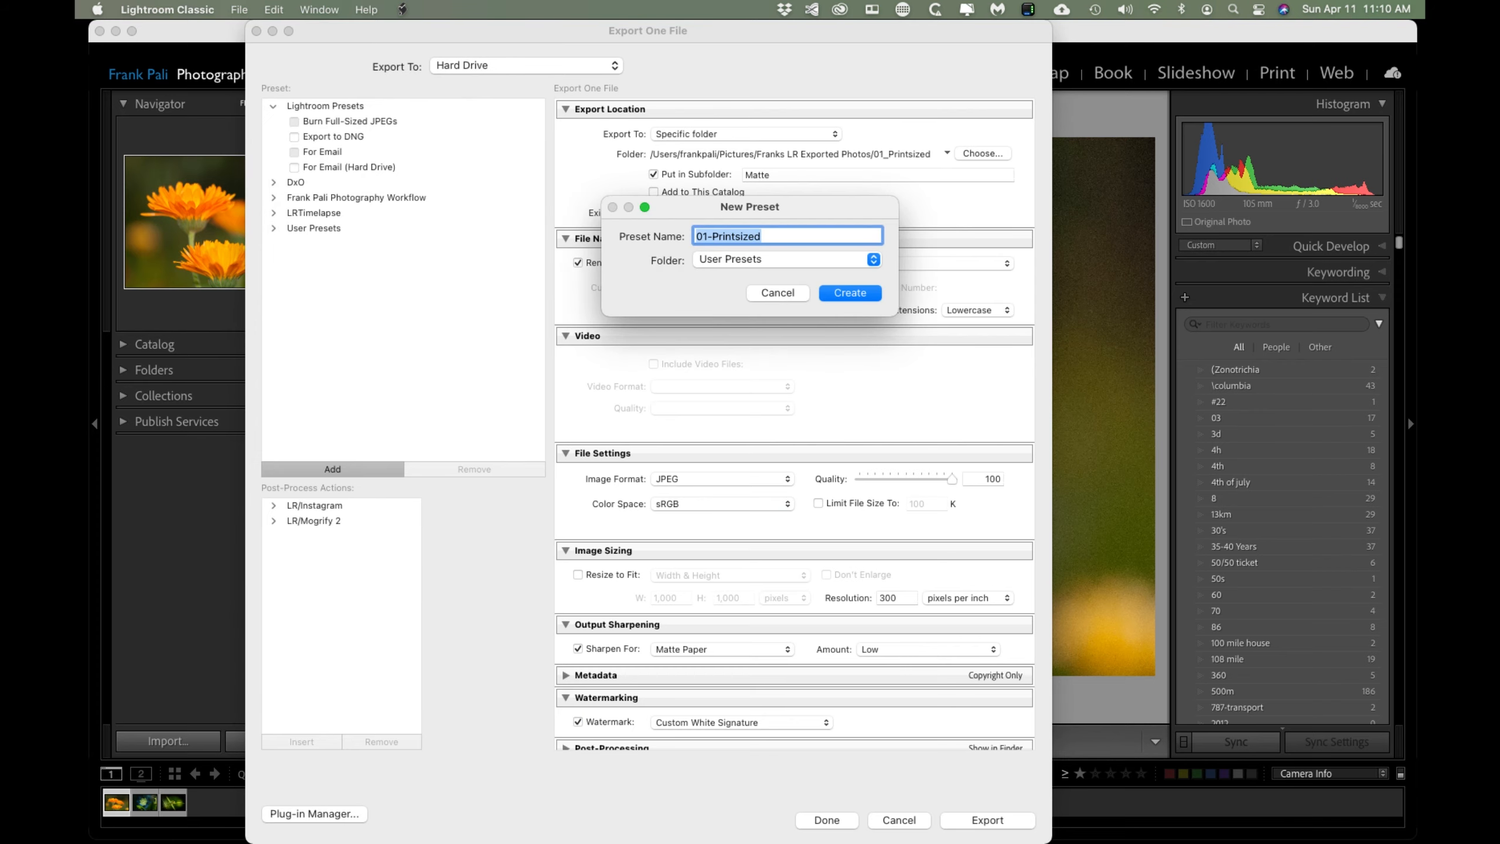
pyautogui.click(708, 236)
pyautogui.press('BackSpace')
pyautogui.write('0')
pyautogui.press('Return')
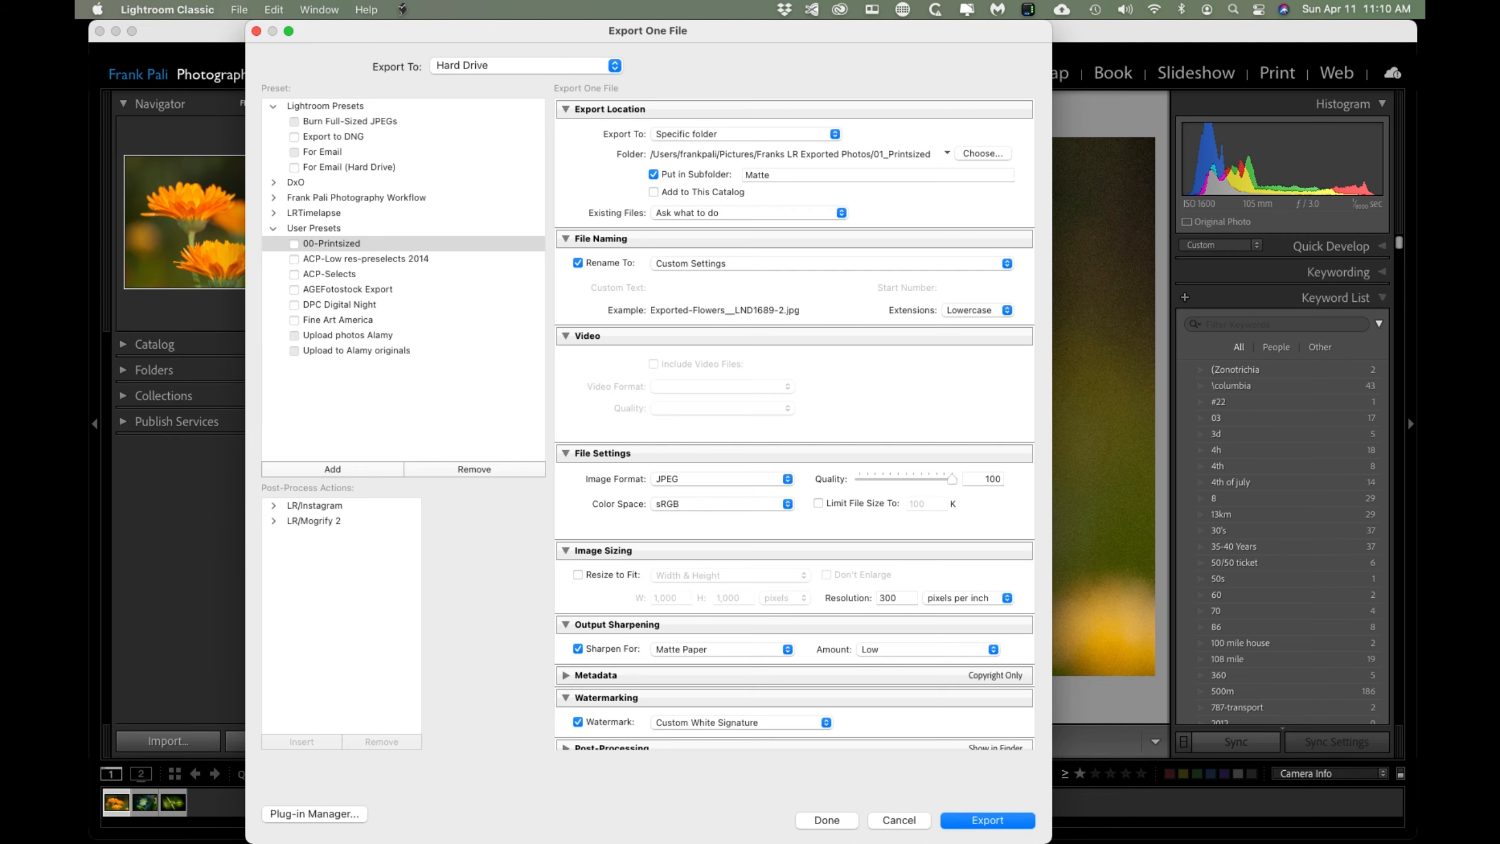
# Select the 00-Printsized preset, review its settings and export the orange flowers photo.
pyautogui.click(331, 243)
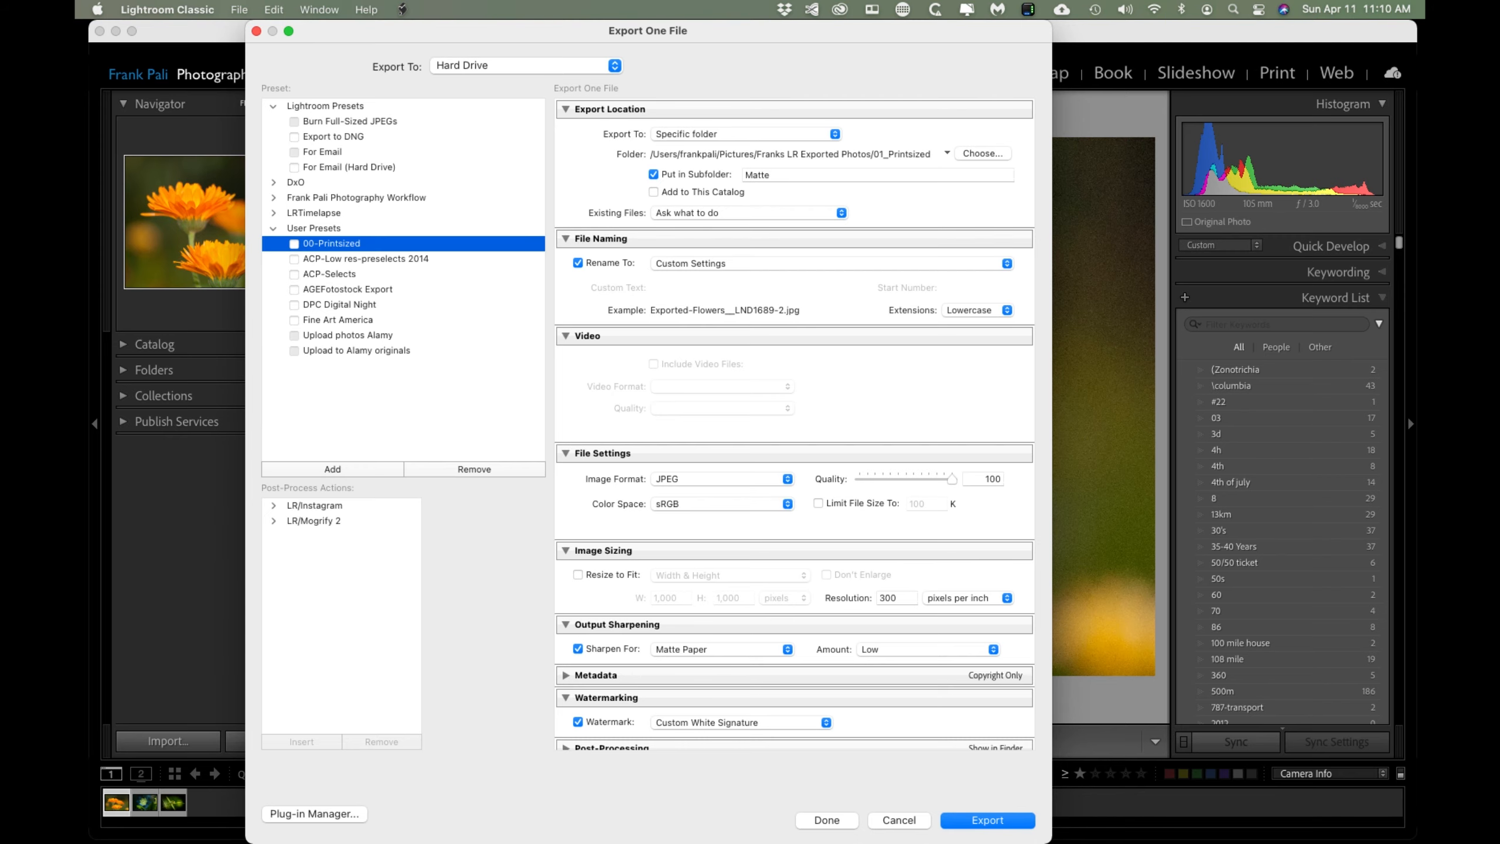
pyautogui.scroll(-2, 795, 424)
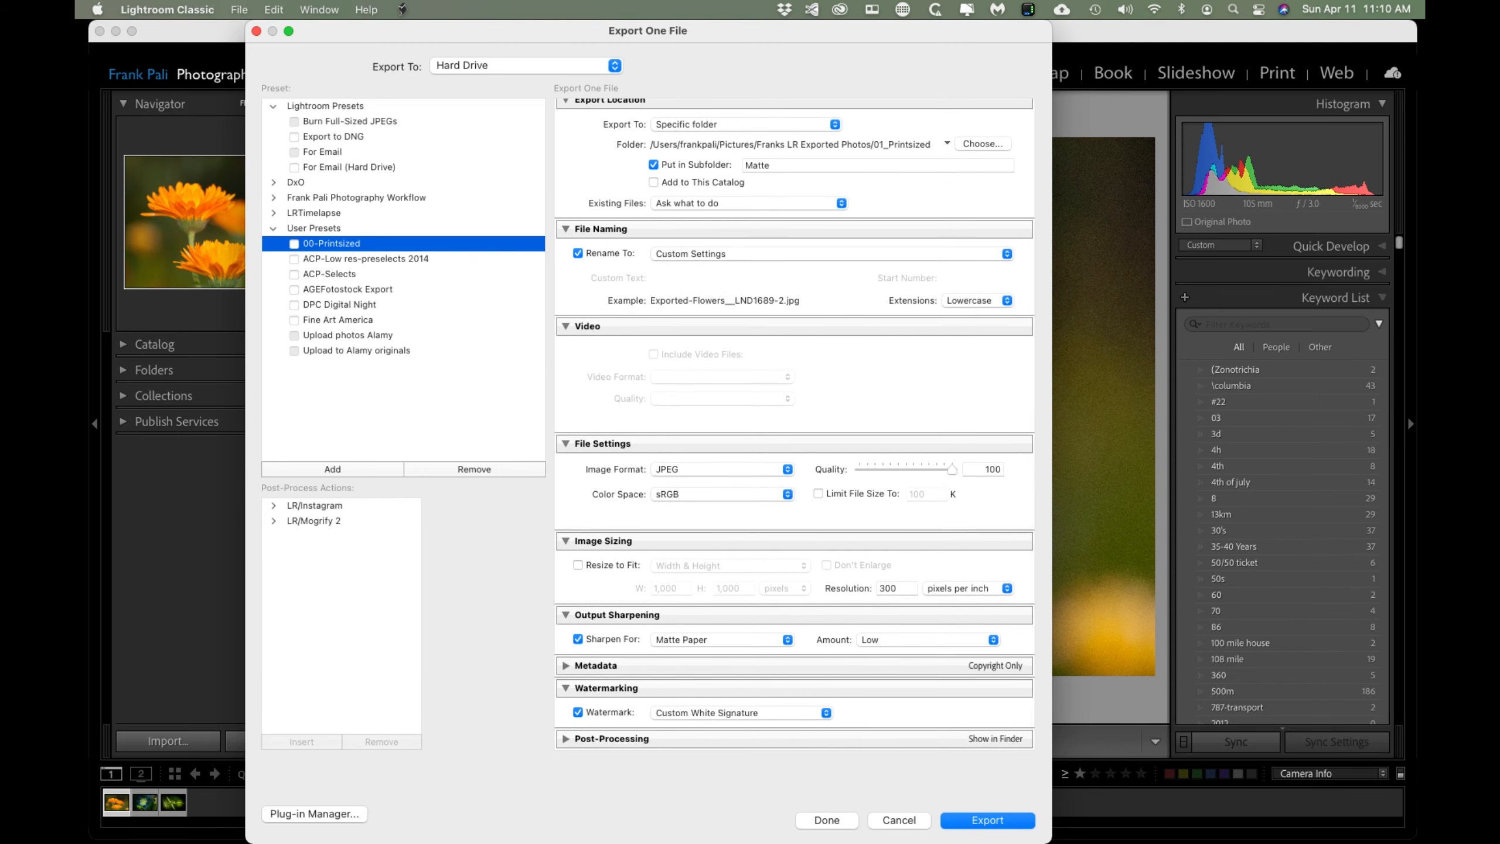
pyautogui.press('Return')
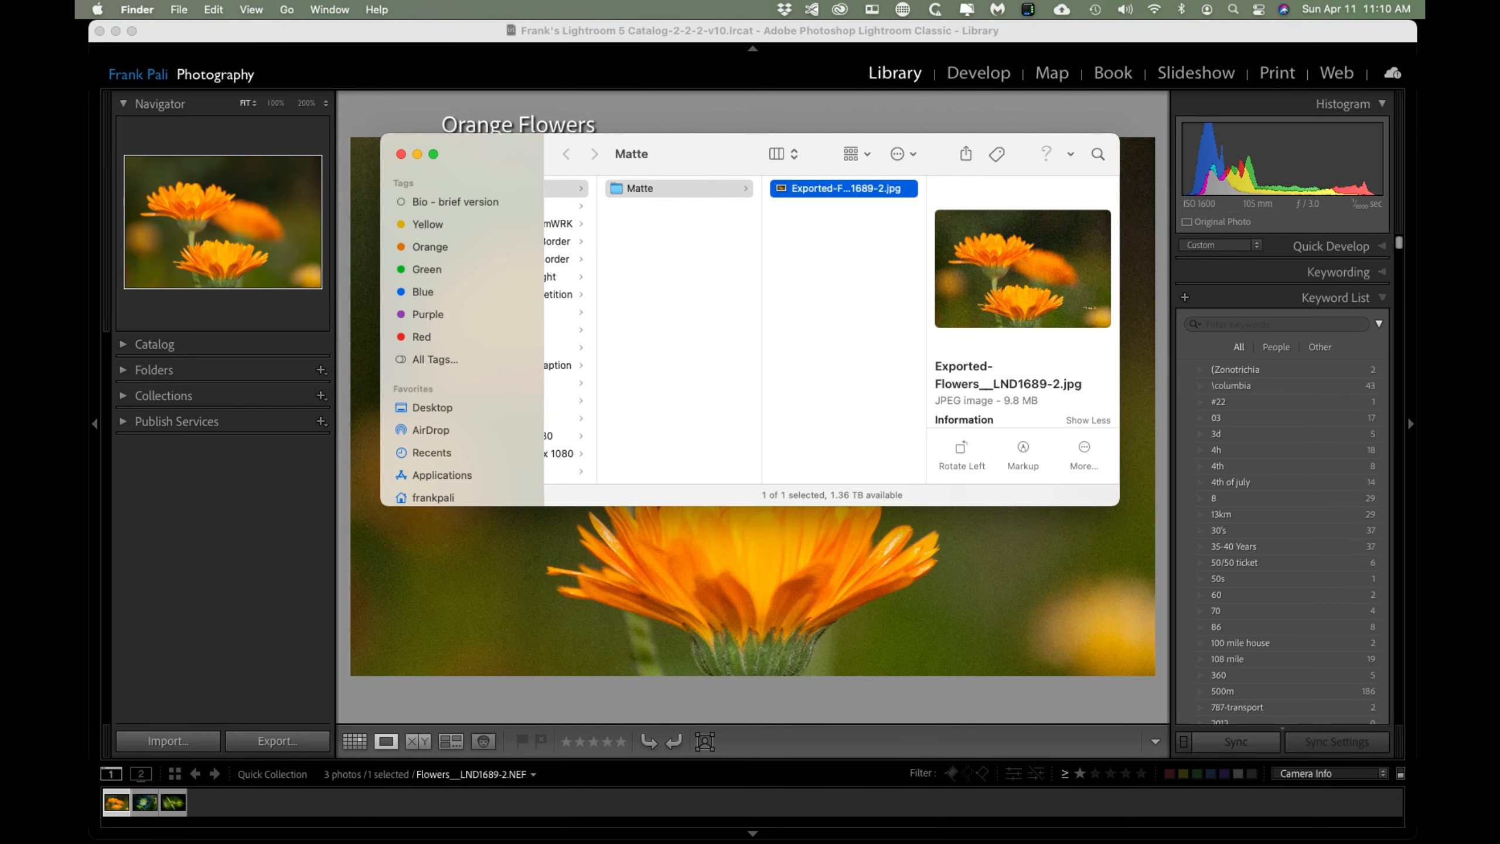
# Examine the exported JPEG's location and preview in the Matte subfolder of 01_Printsized in Finder.
pyautogui.moveTo(703, 154); pyautogui.dragTo(620, 131)
pyautogui.hscroll(-5, 750, 307)
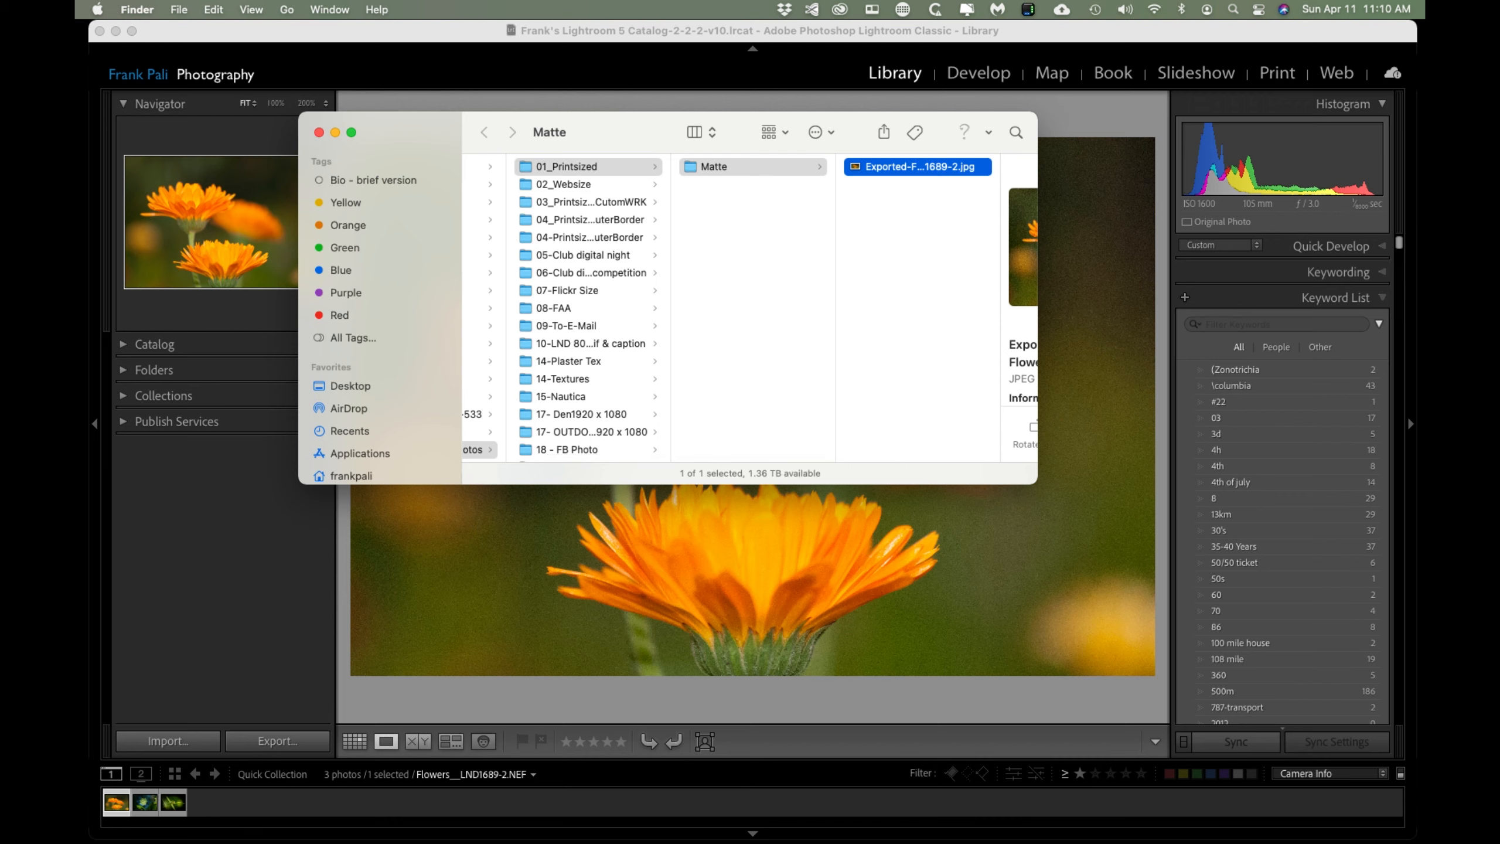
pyautogui.hscroll(3, 750, 309)
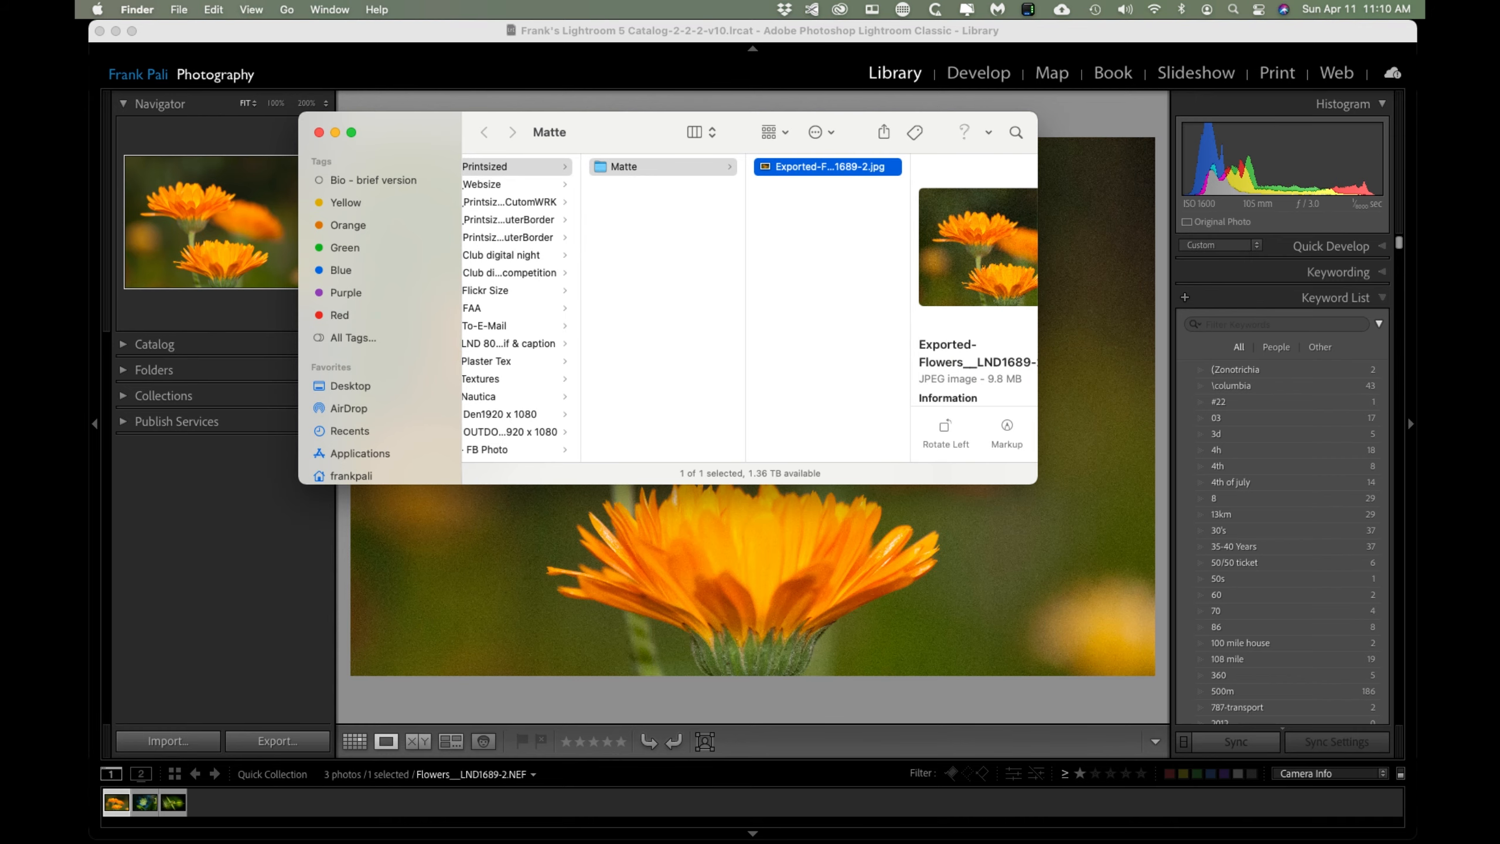
pyautogui.moveTo(626, 132); pyautogui.dragTo(522, 120)
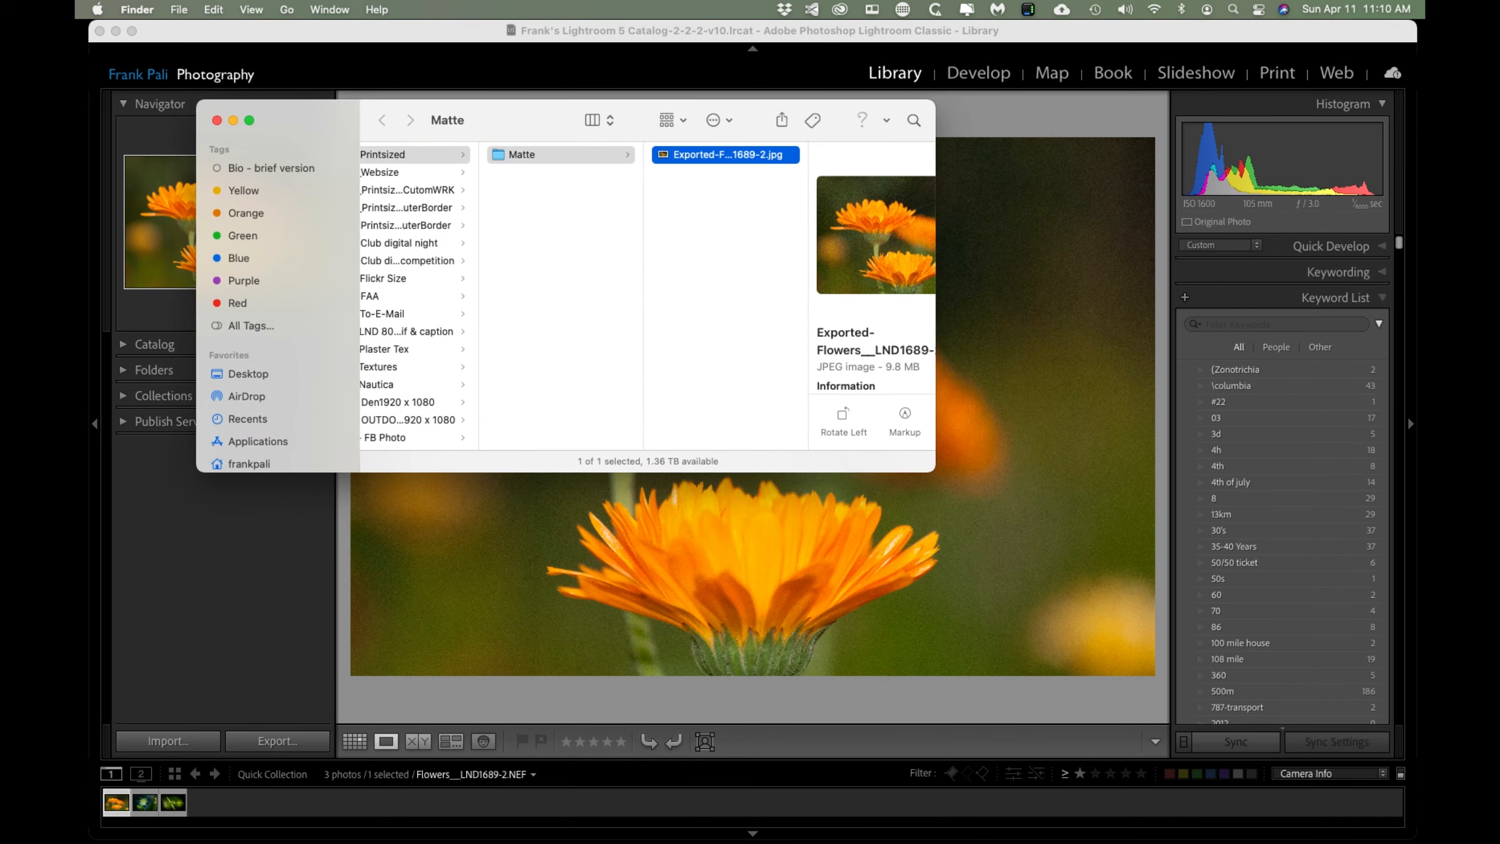
pyautogui.hscroll(2, 646, 296)
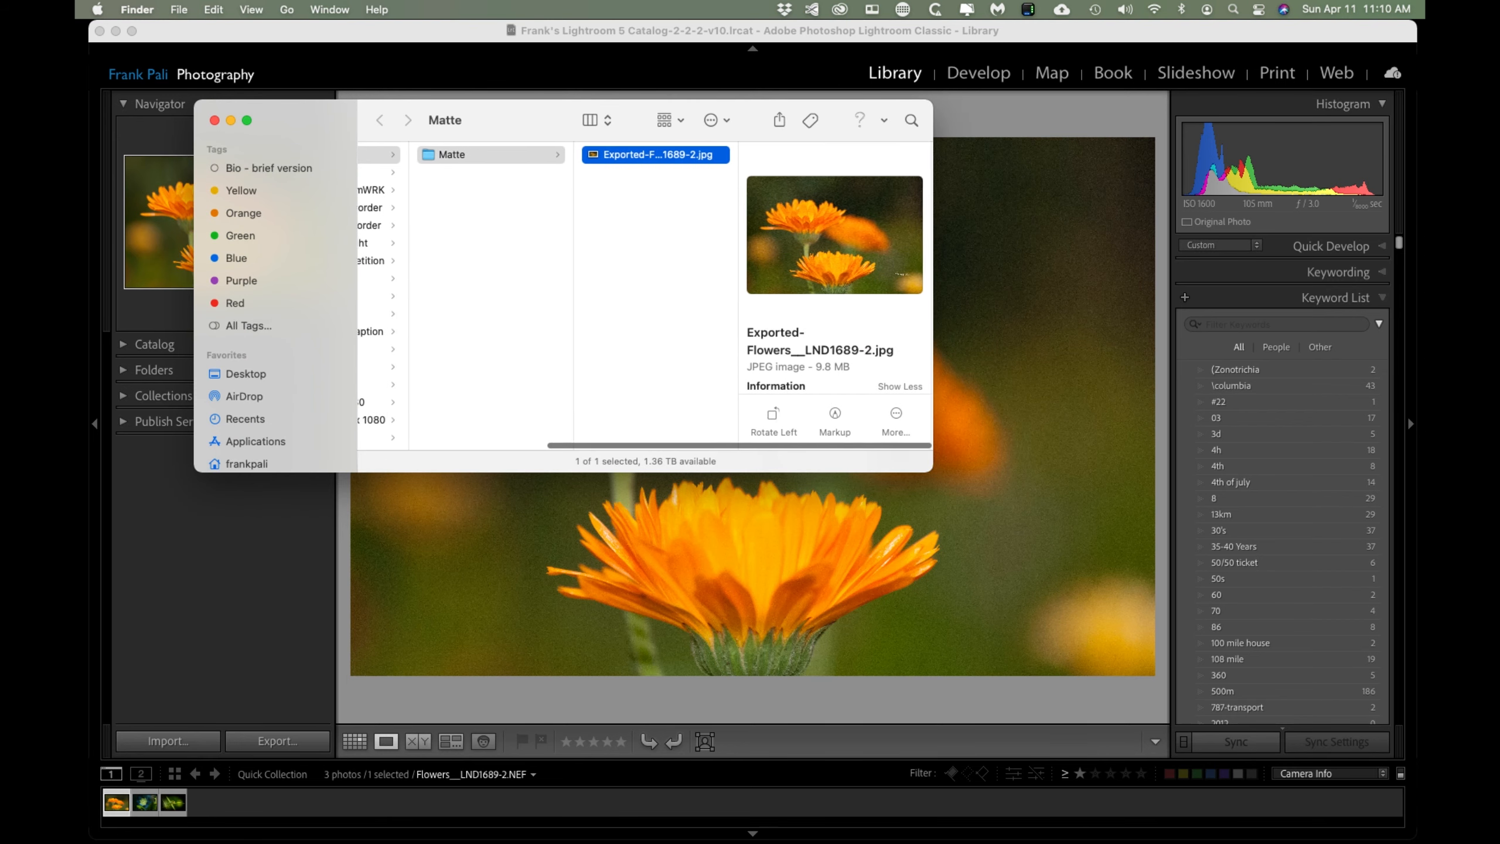
# Open the exported JPEG in Preview to inspect its signature watermark, and close the image and the Finder window.
pyautogui.press('super+o')
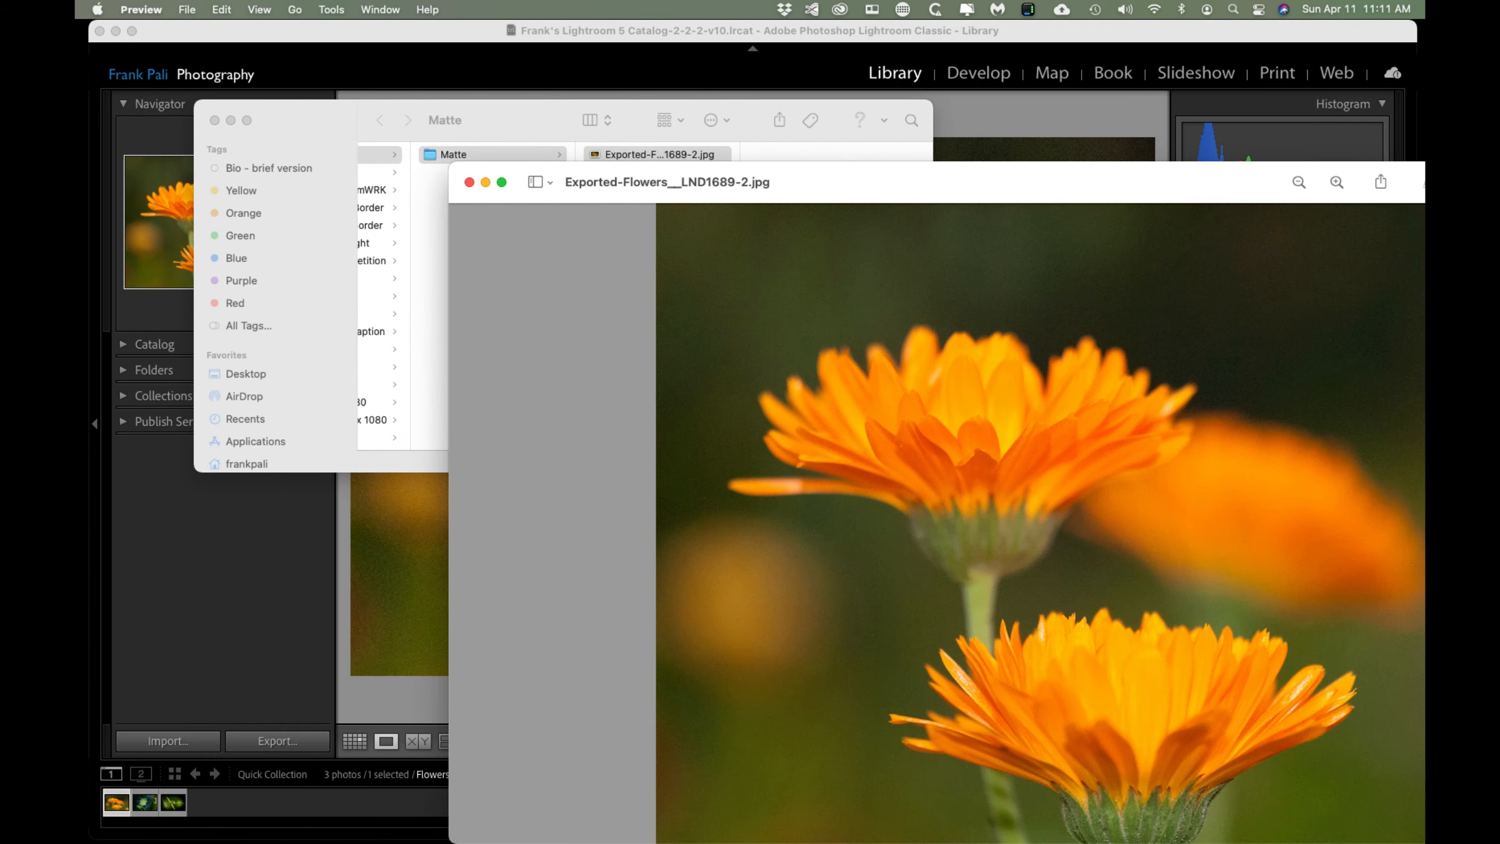
pyautogui.moveTo(945, 183)
pyautogui.mouseDown()
pyautogui.moveTo(710, 68)
pyautogui.moveTo(670, 64)
pyautogui.mouseUp()
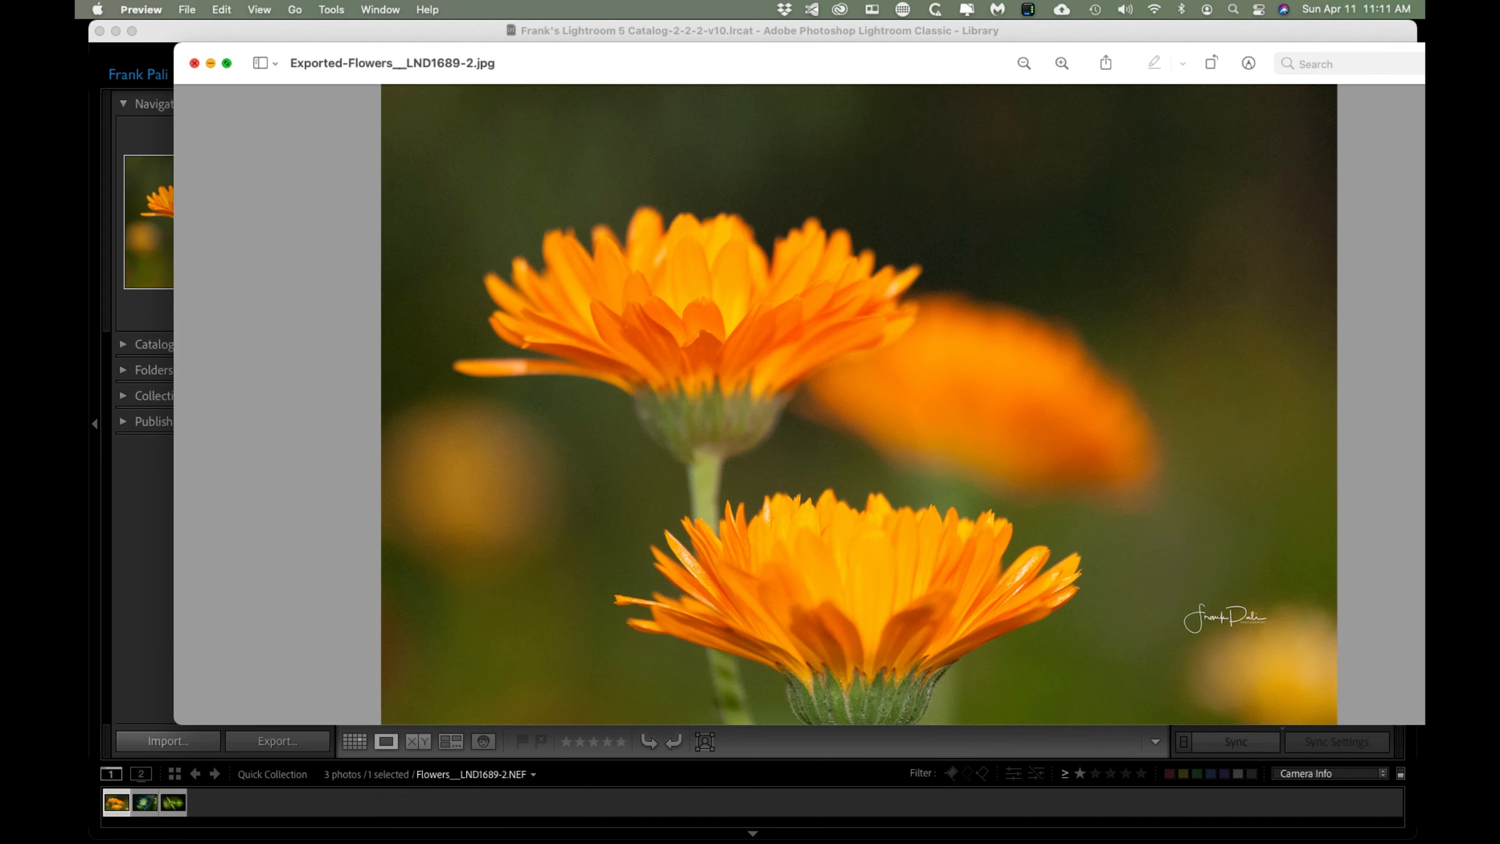
pyautogui.click(194, 63)
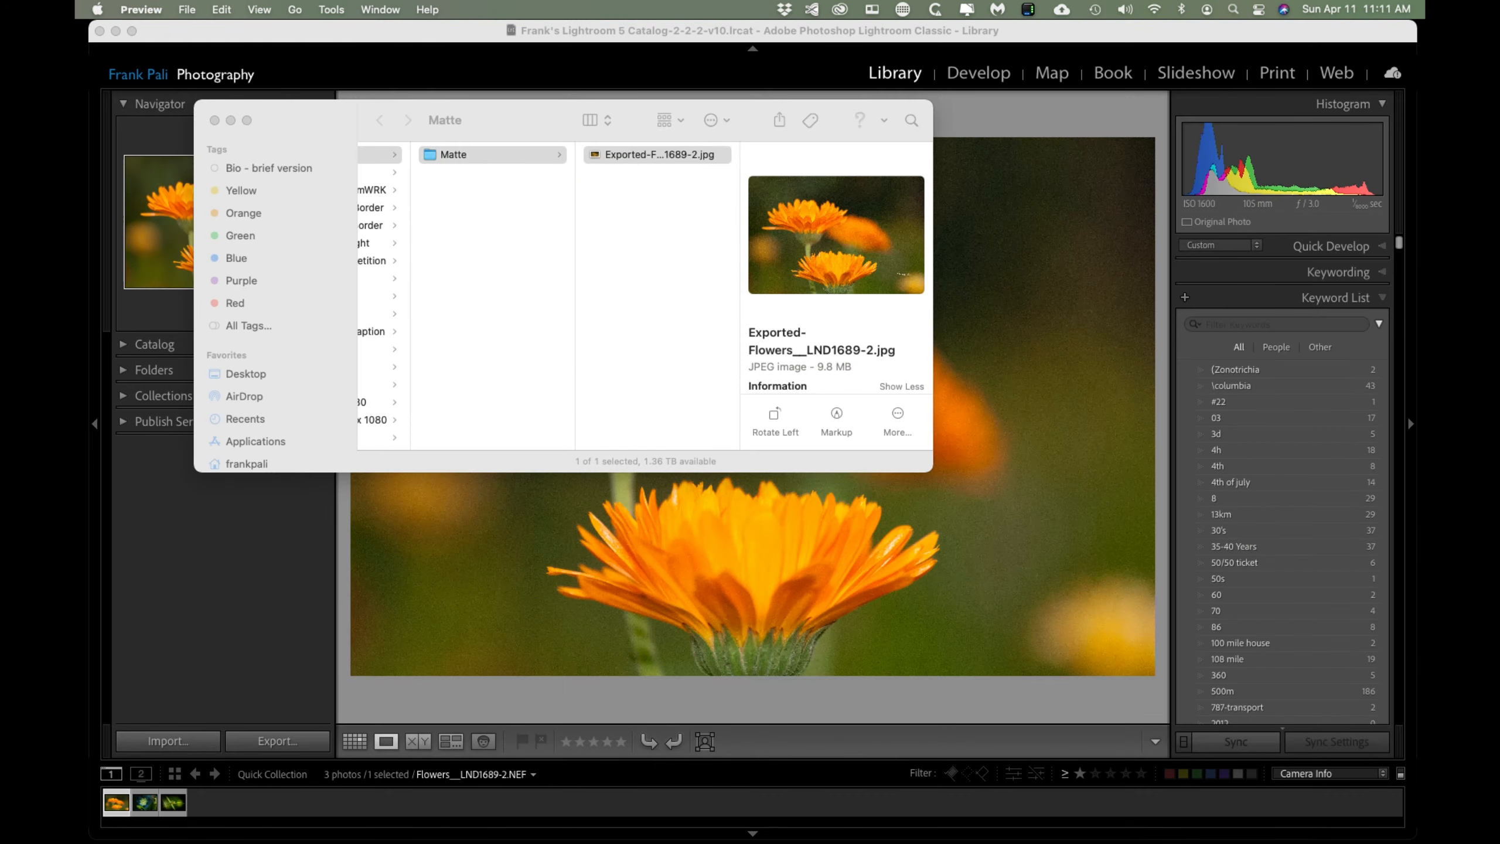
pyautogui.click(215, 120)
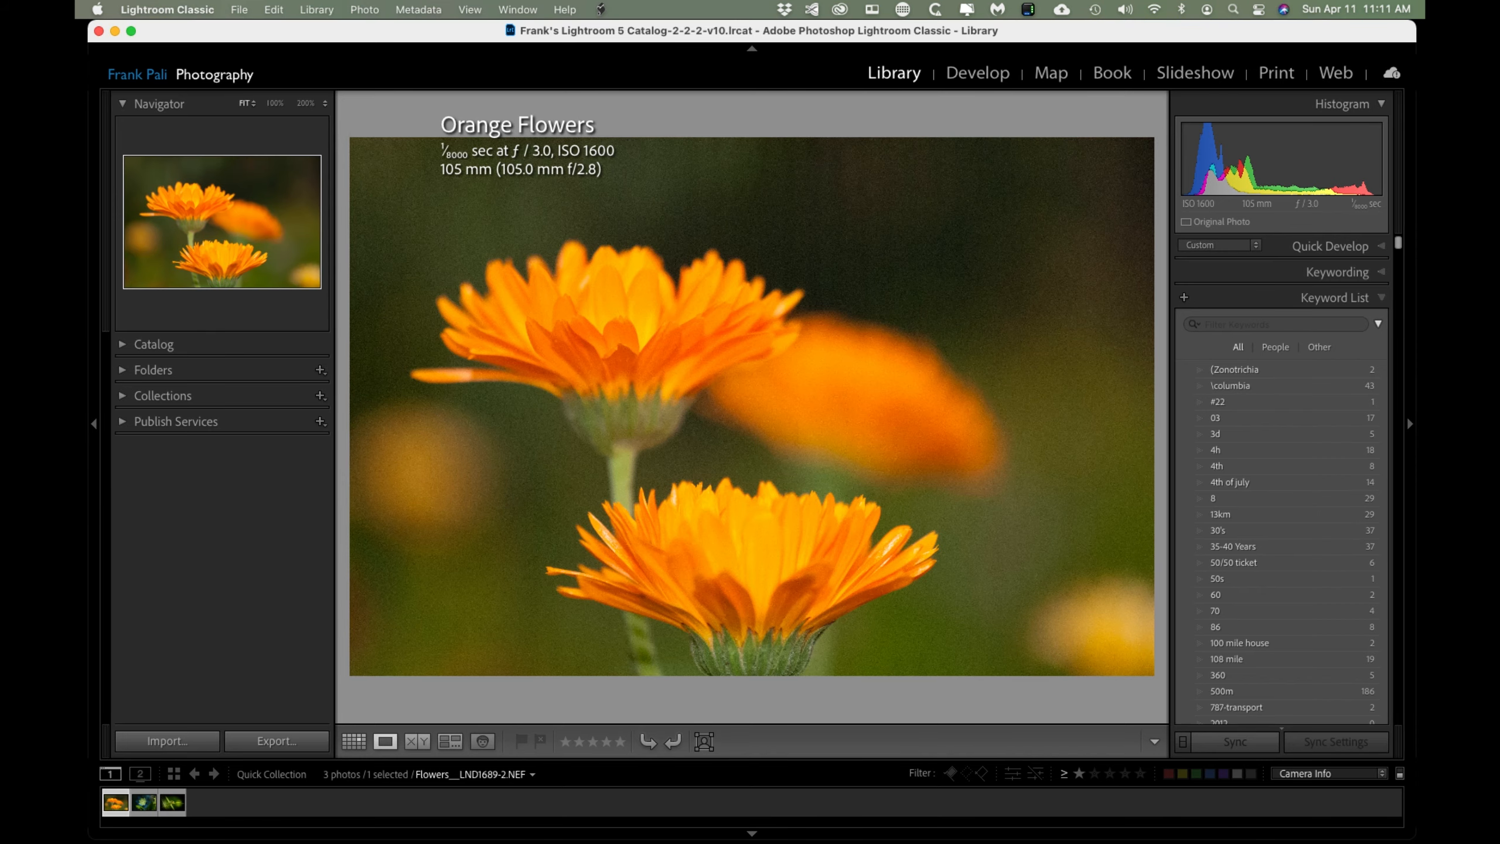
# Open the export settings for the orange flowers photo and insert the LR/Mogrify 2 Outer Borders post-process action.
pyautogui.click(238, 9)
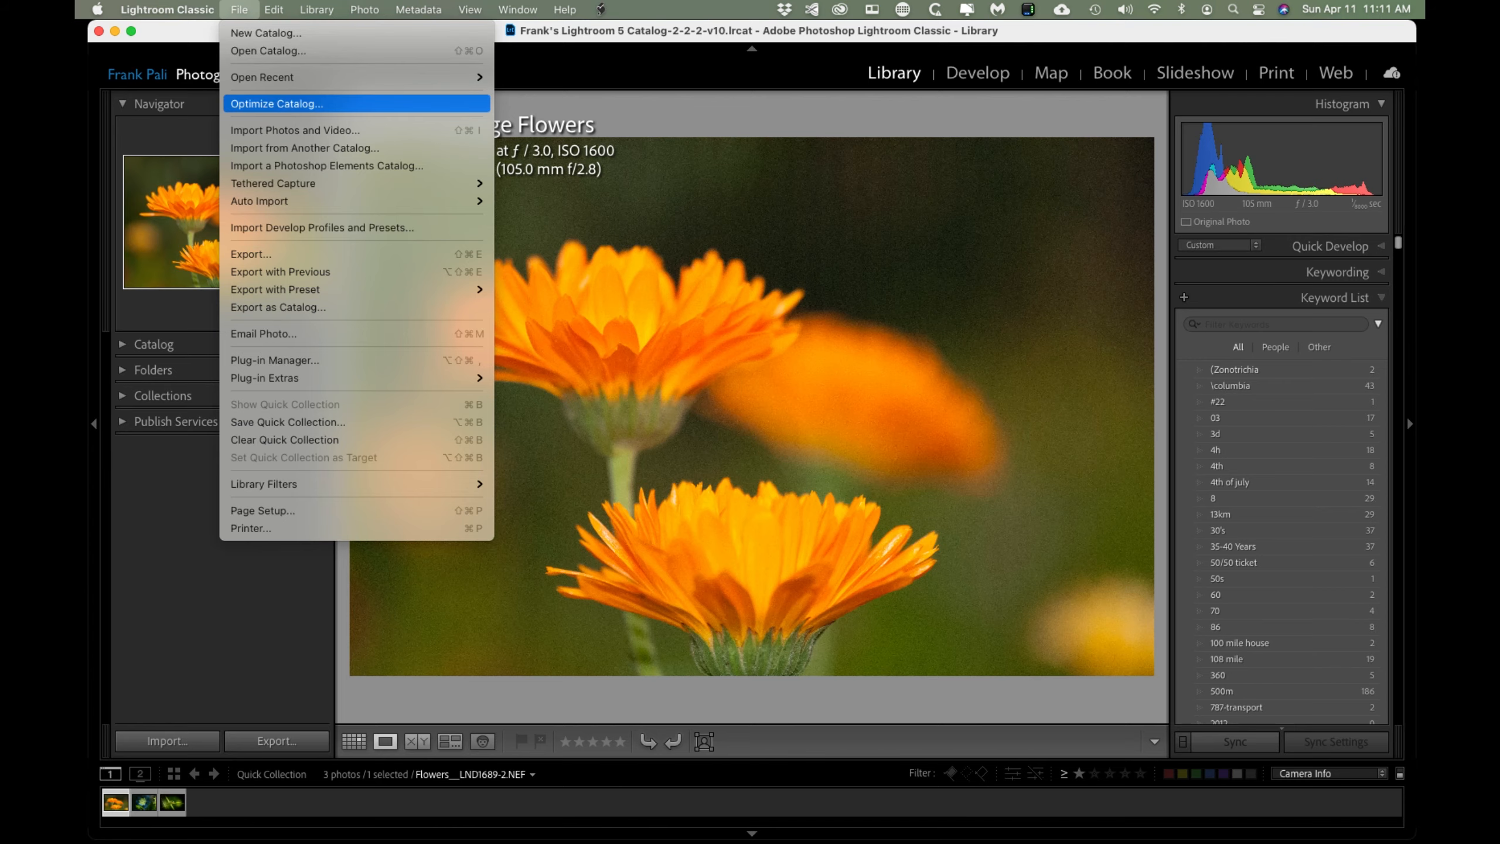
pyautogui.click(250, 254)
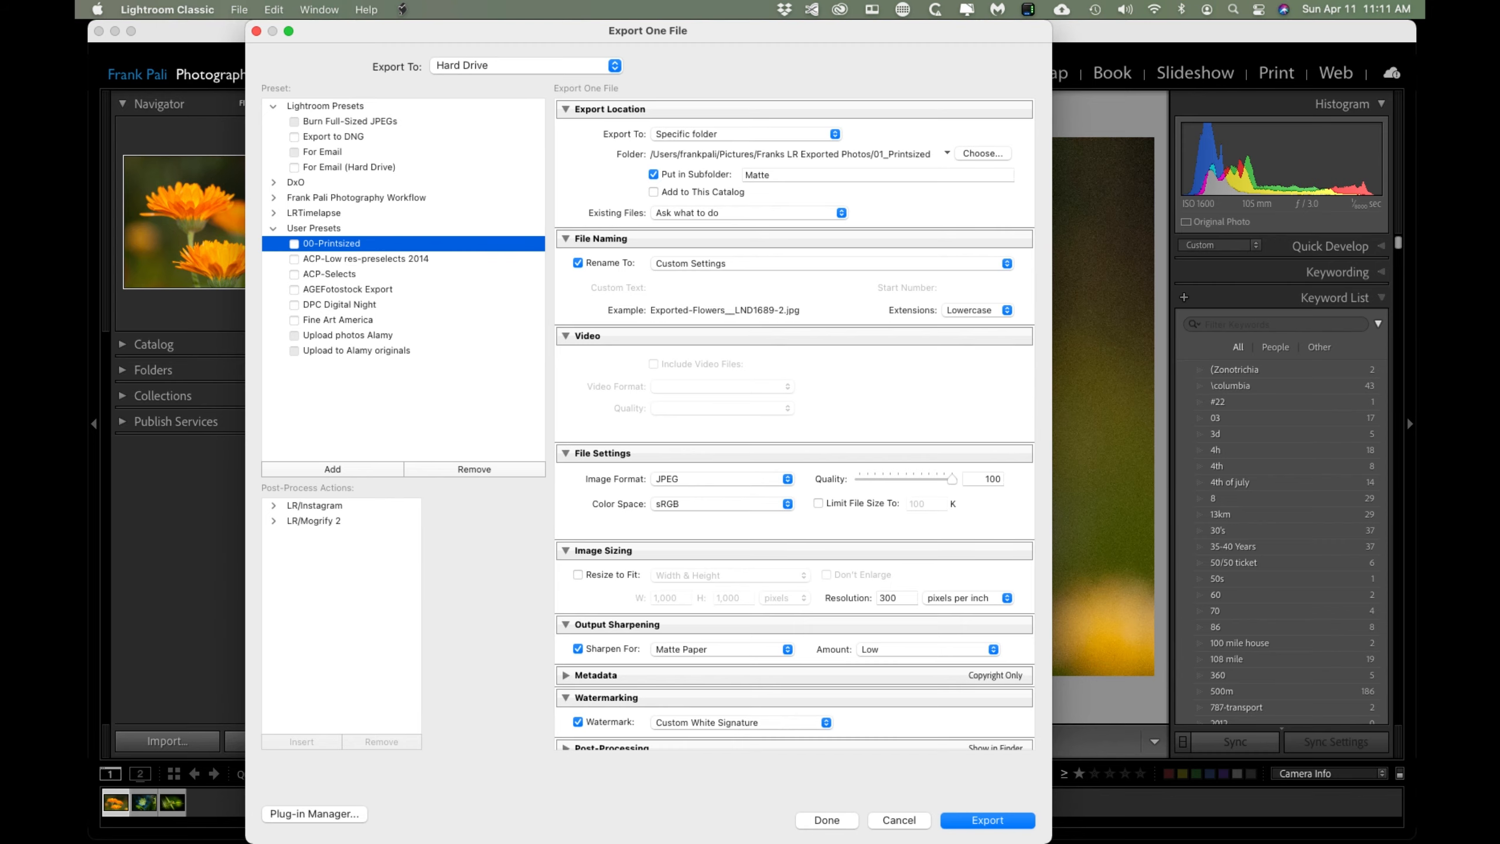
pyautogui.scroll(1, 794, 423)
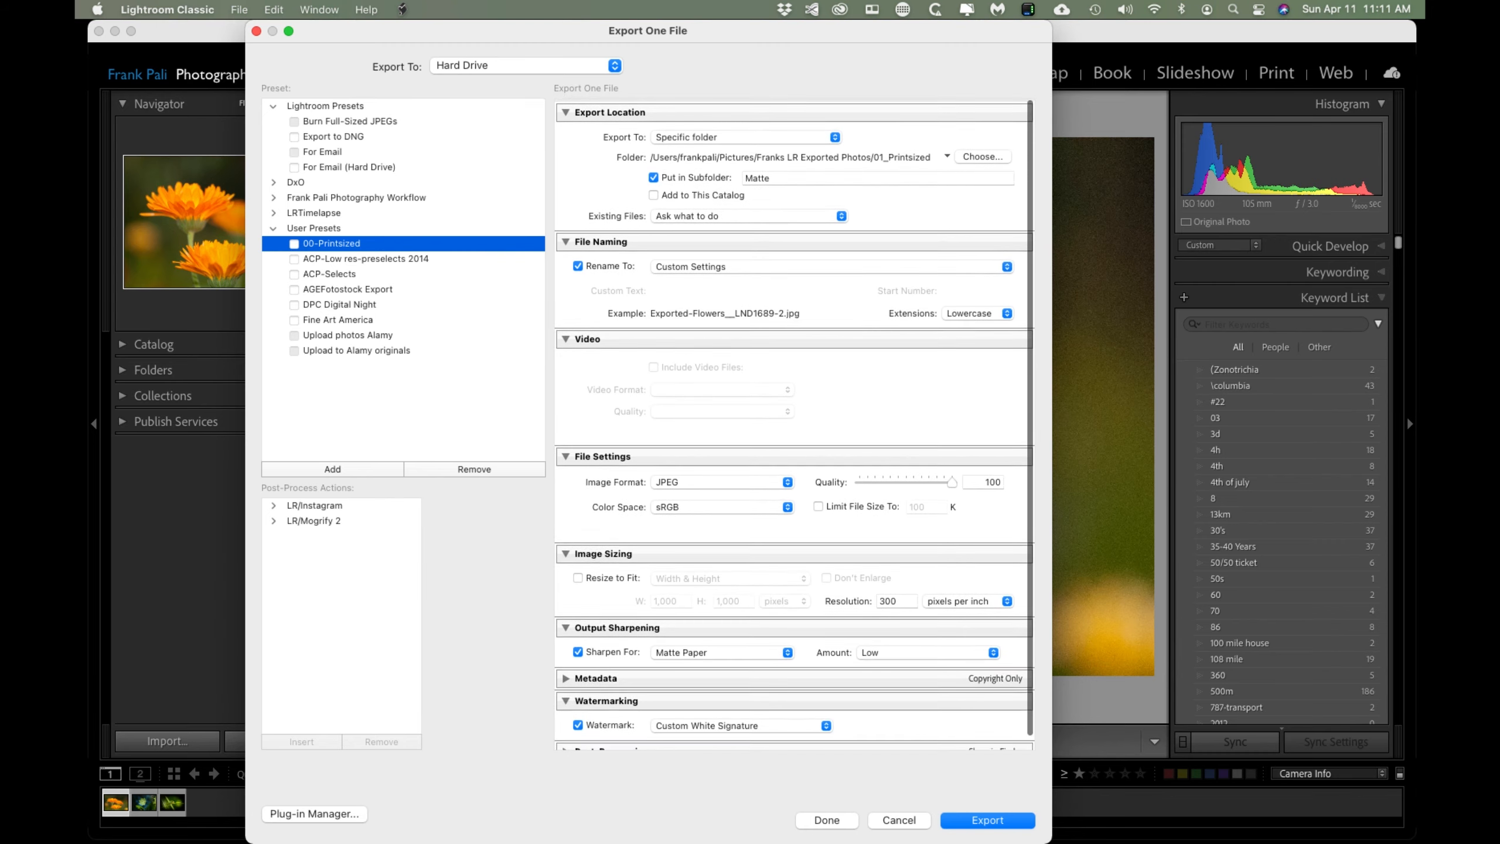
pyautogui.scroll(-2, 794, 424)
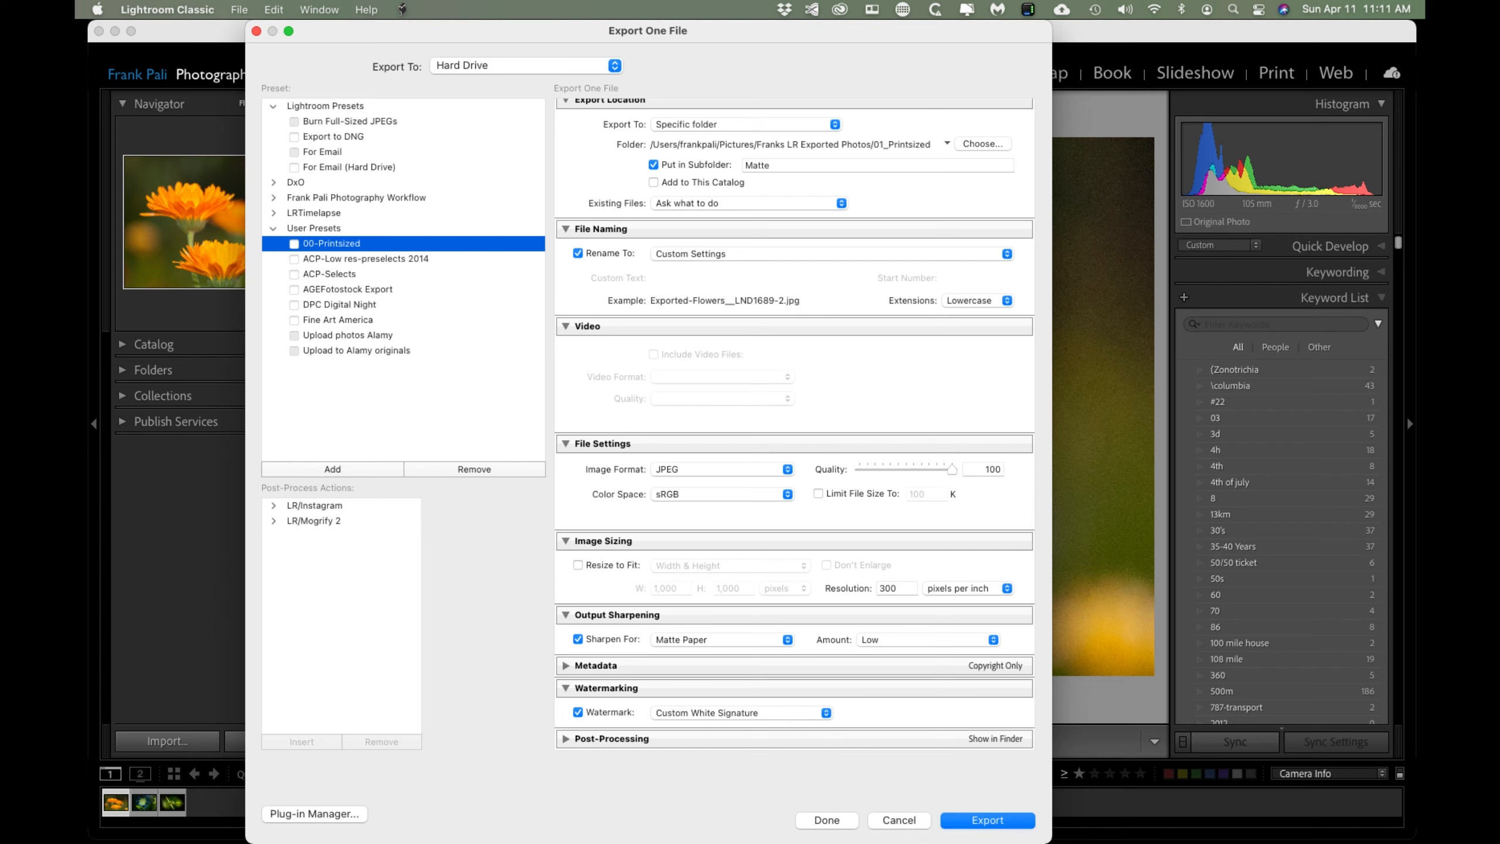
pyautogui.click(273, 520)
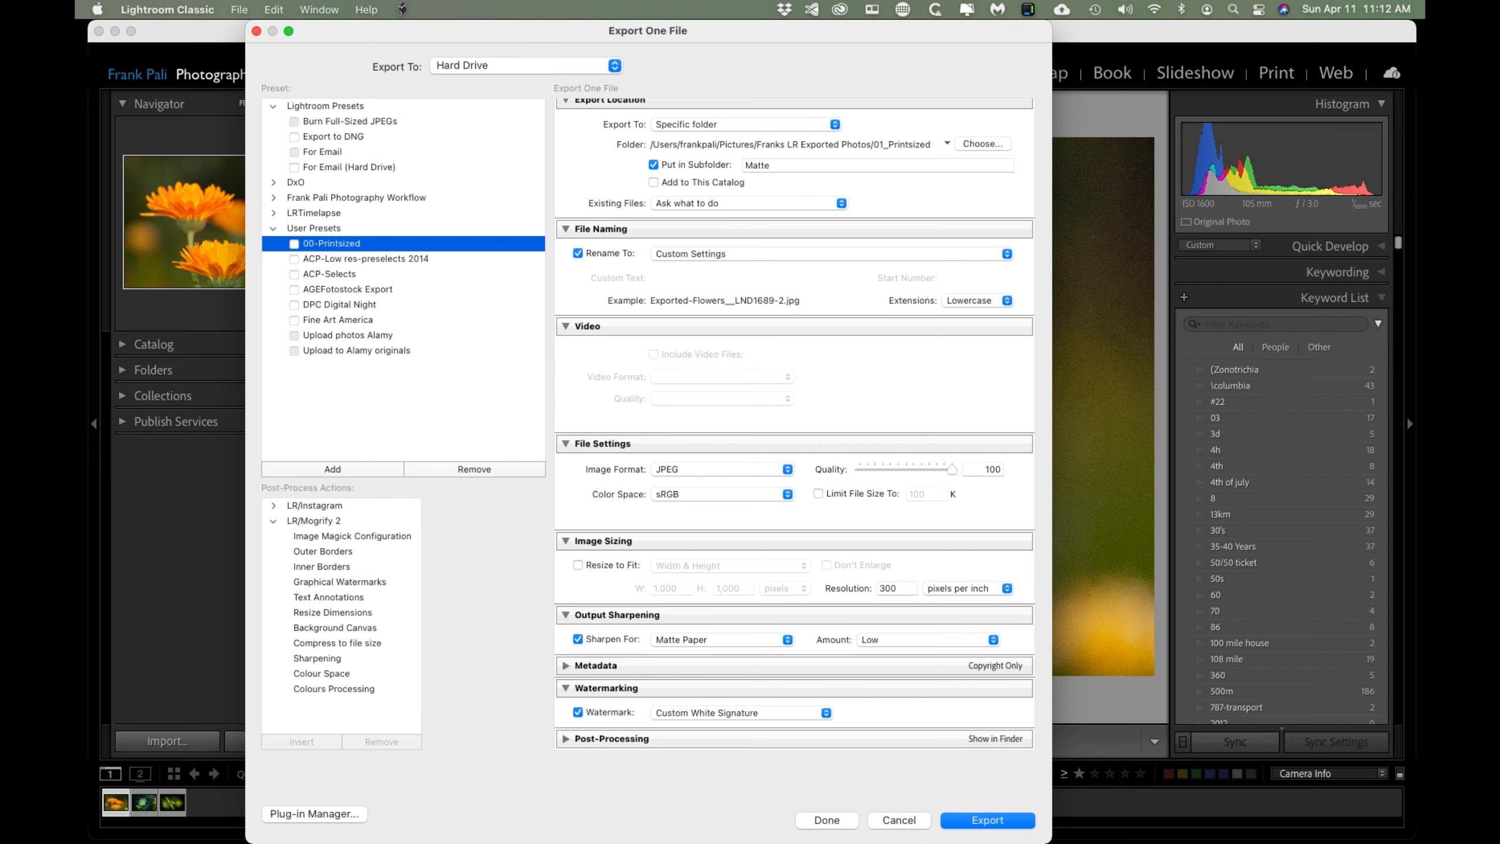
pyautogui.click(322, 551)
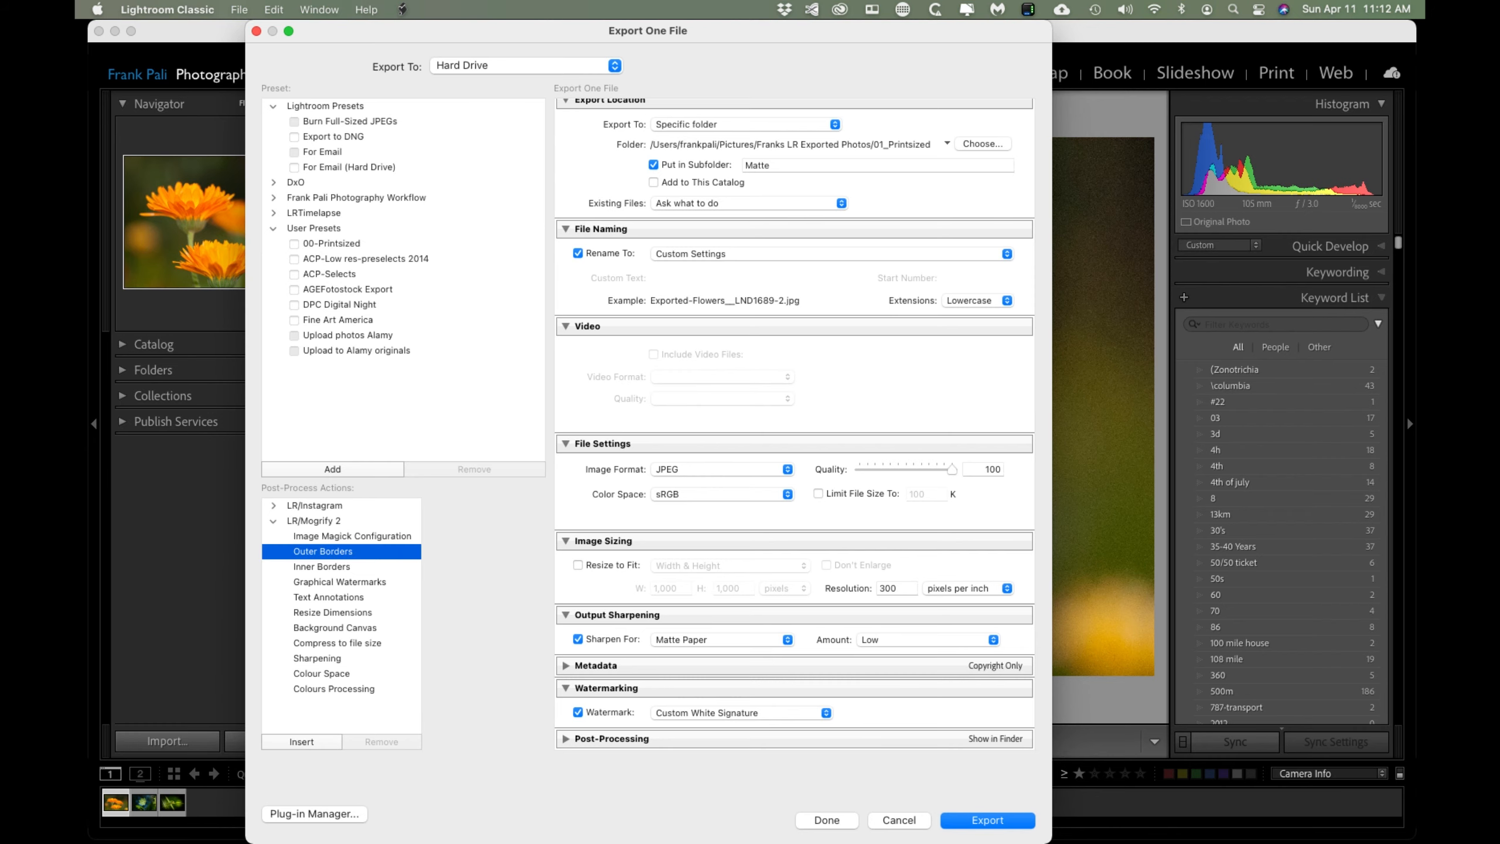
pyautogui.click(300, 741)
pyautogui.scroll(-5, 795, 423)
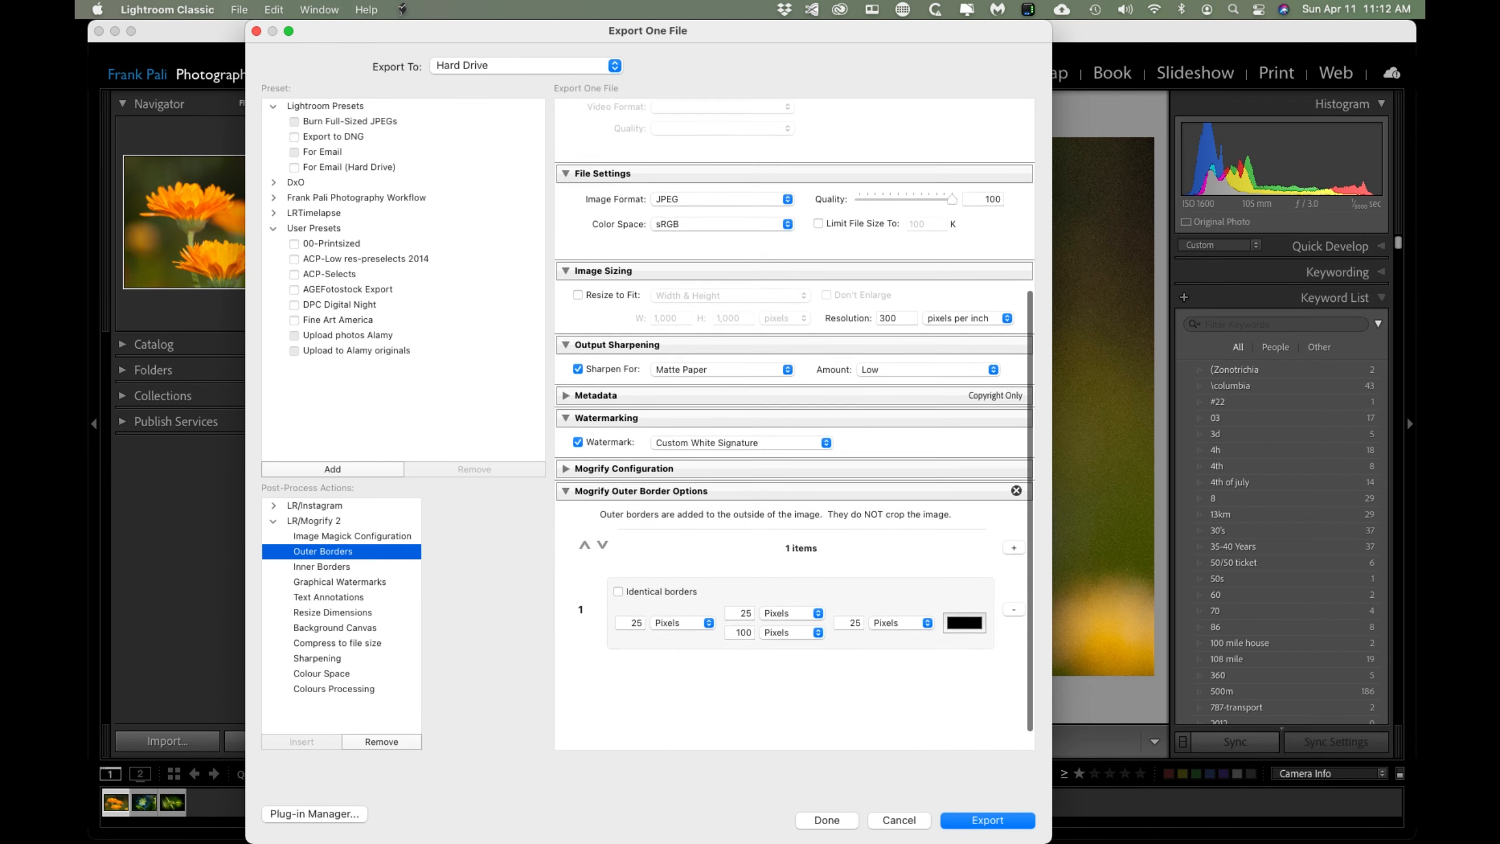
pyautogui.click(623, 448)
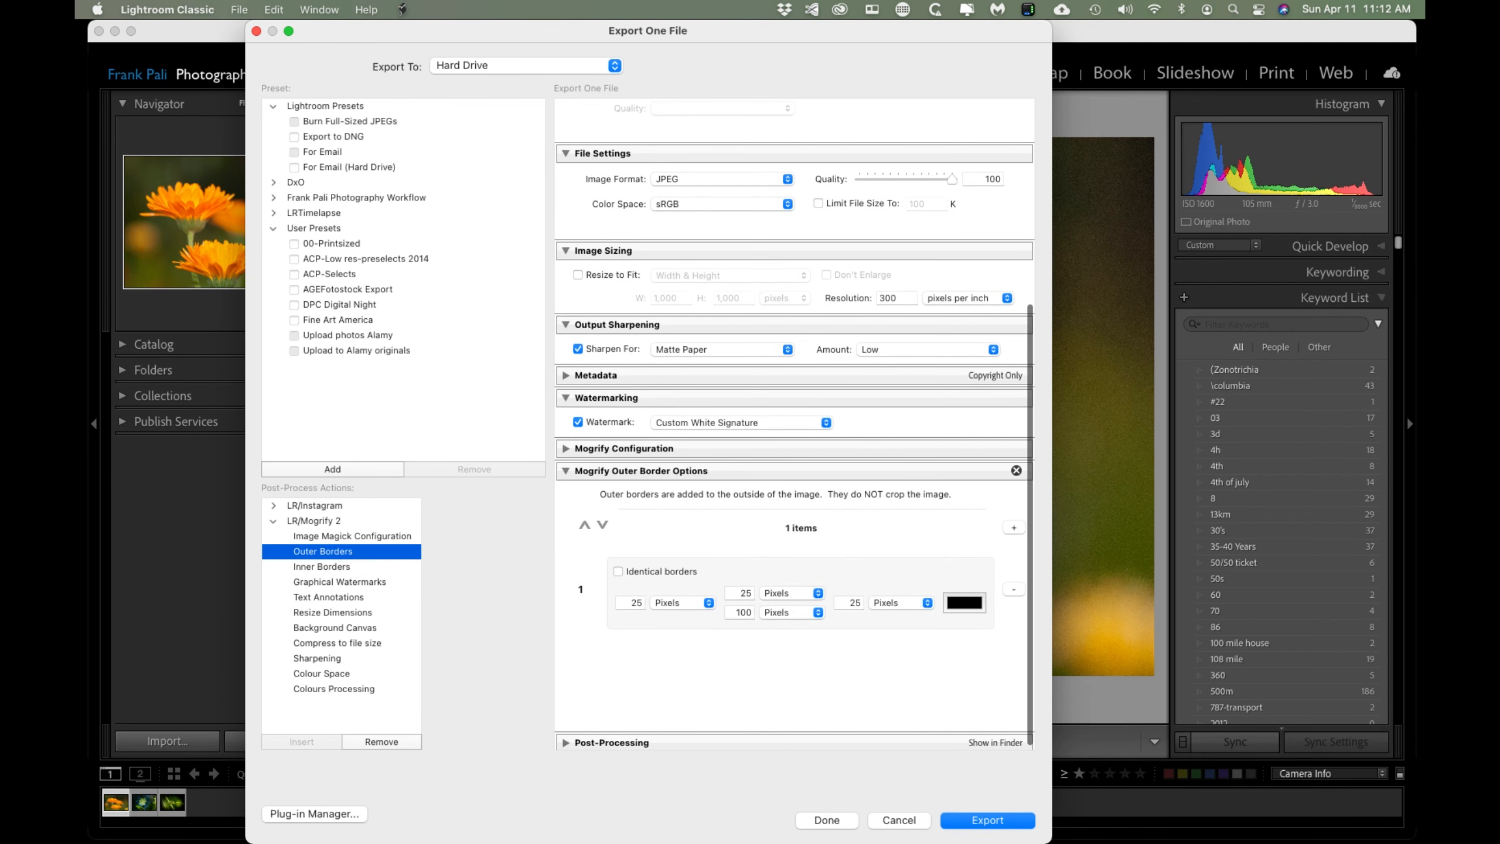
pyautogui.scroll(-2, 794, 423)
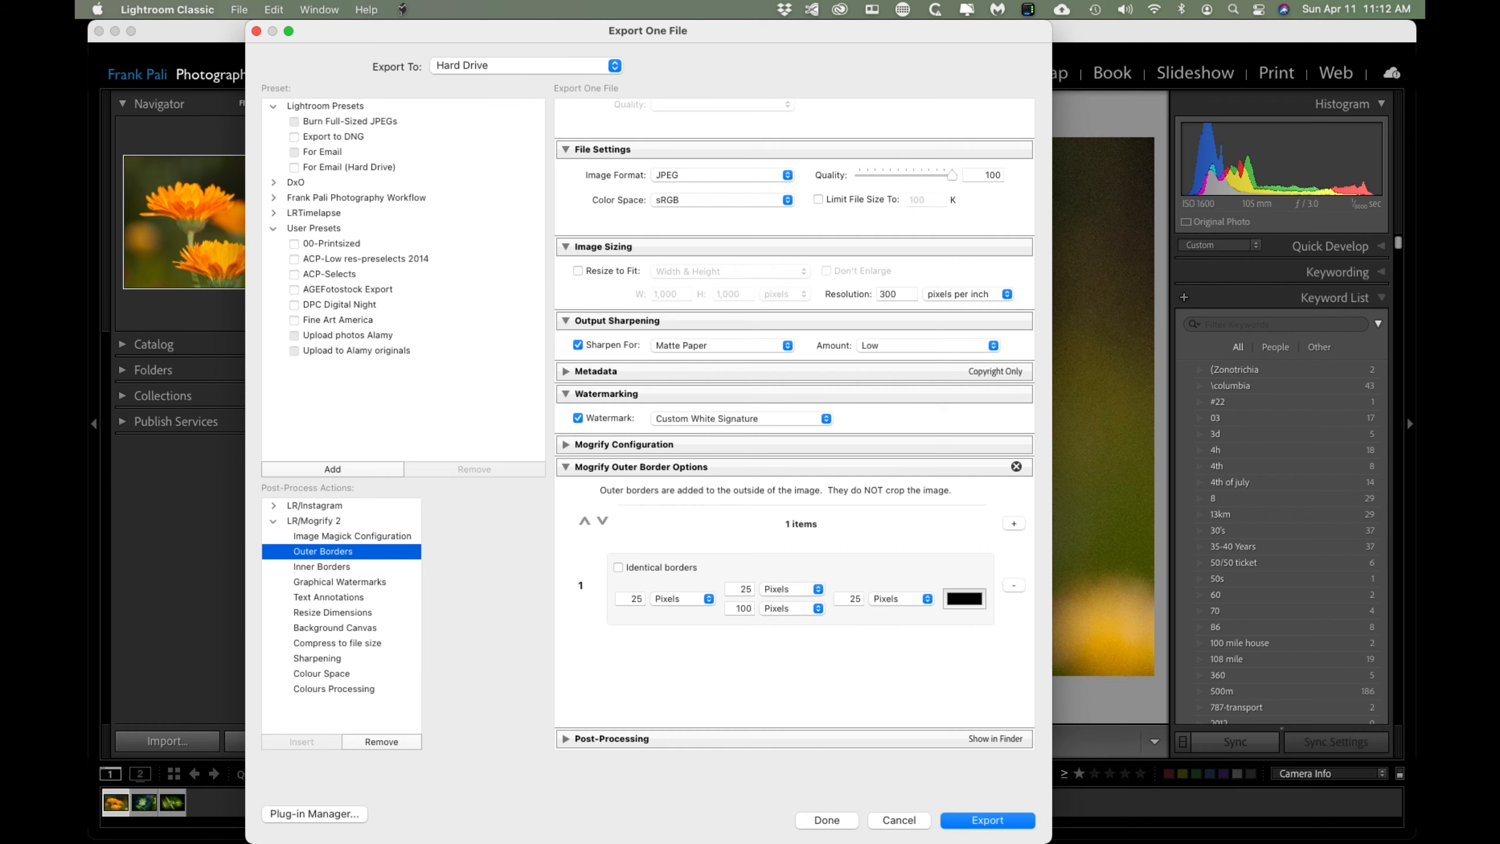
# Add the LR/Mogrify 2 Inner Borders action and update the 00-Printsized preset with the current settings.
pyautogui.doubleClick(321, 566)
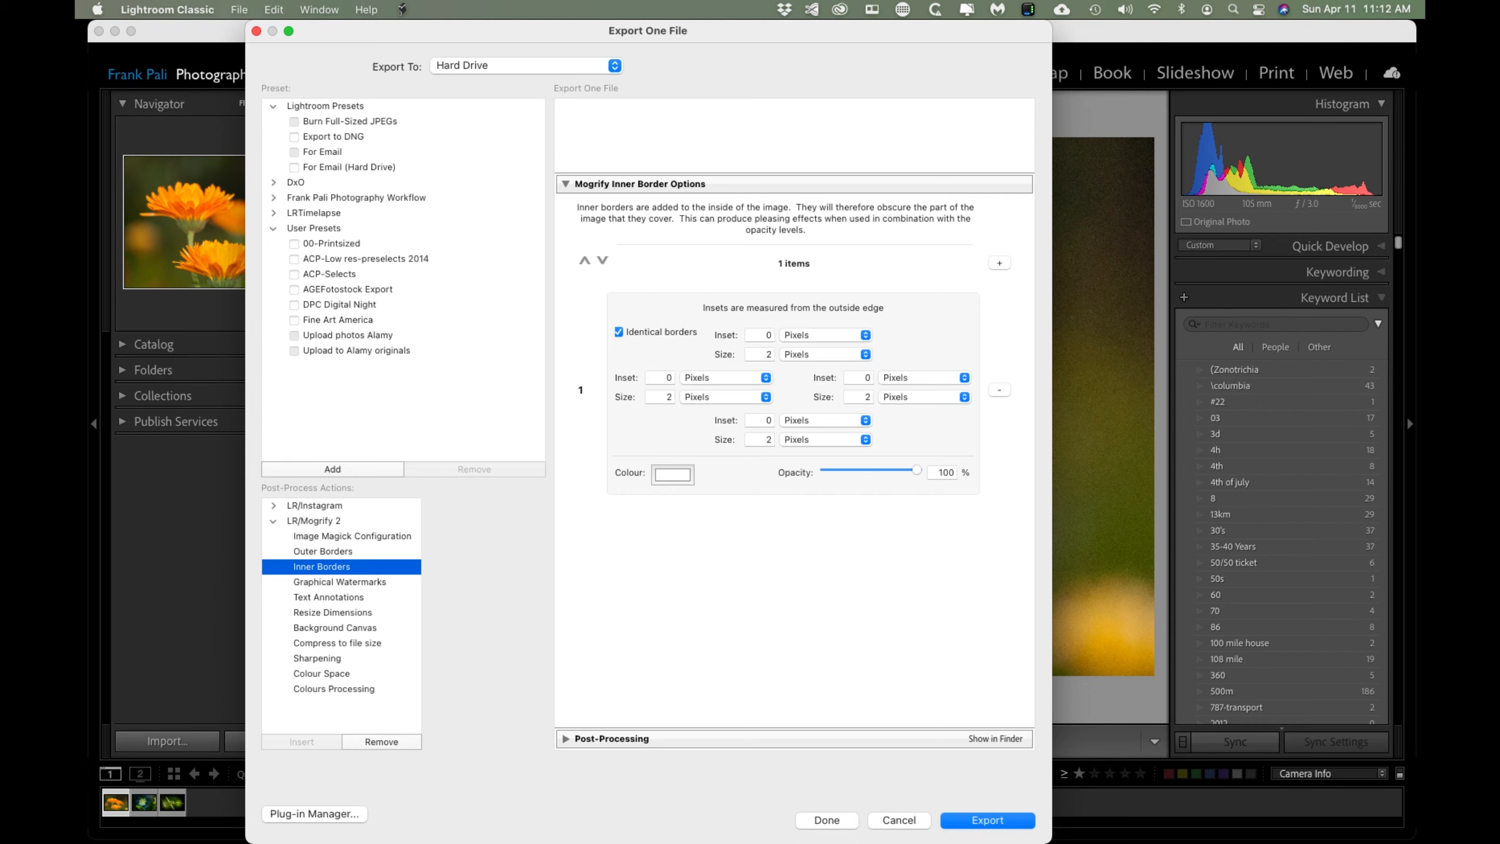
pyautogui.rightClick(349, 241)
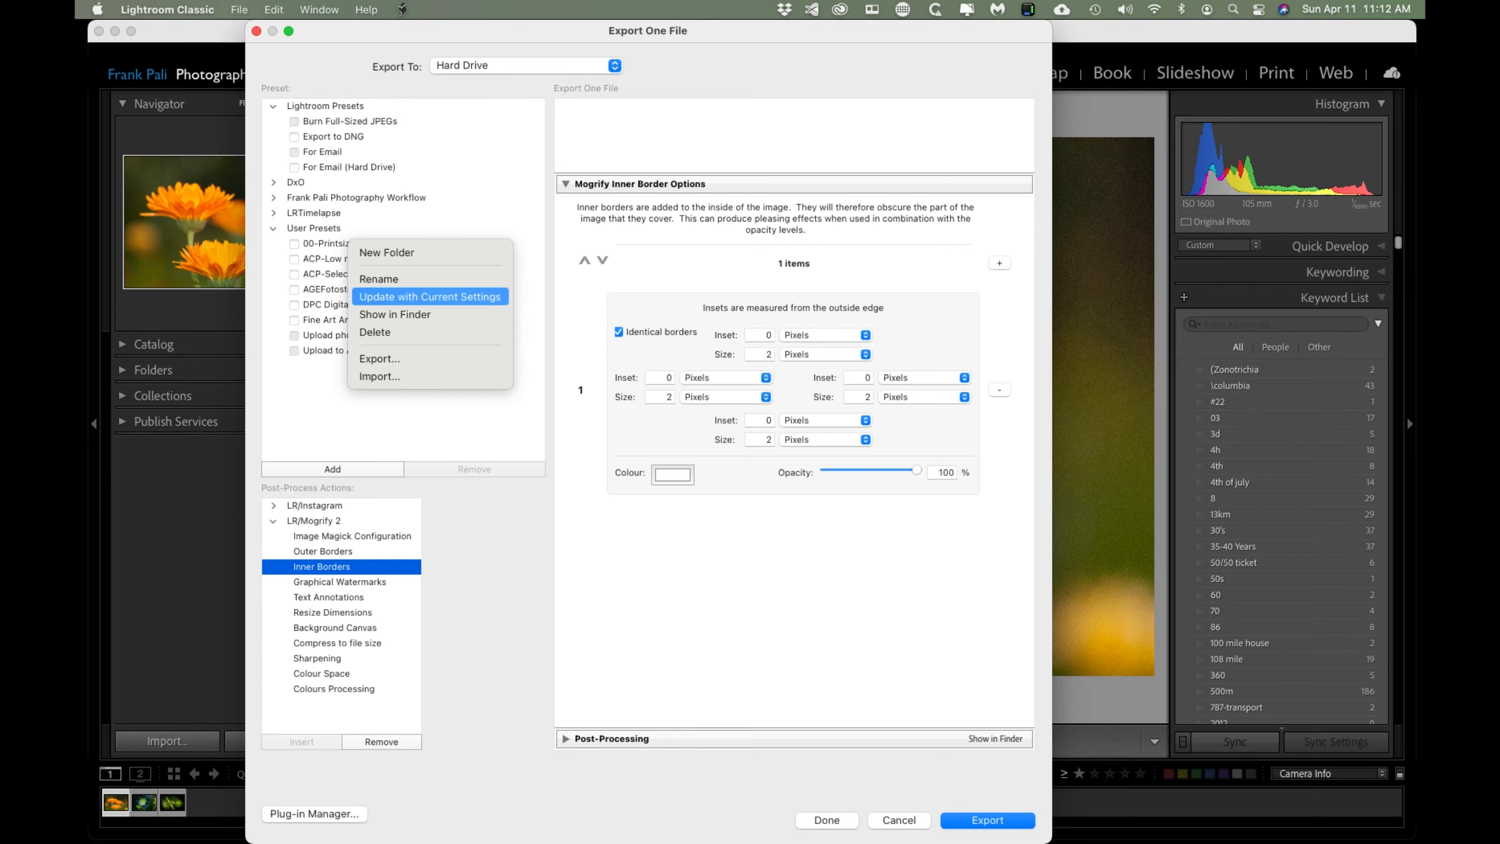
pyautogui.click(430, 297)
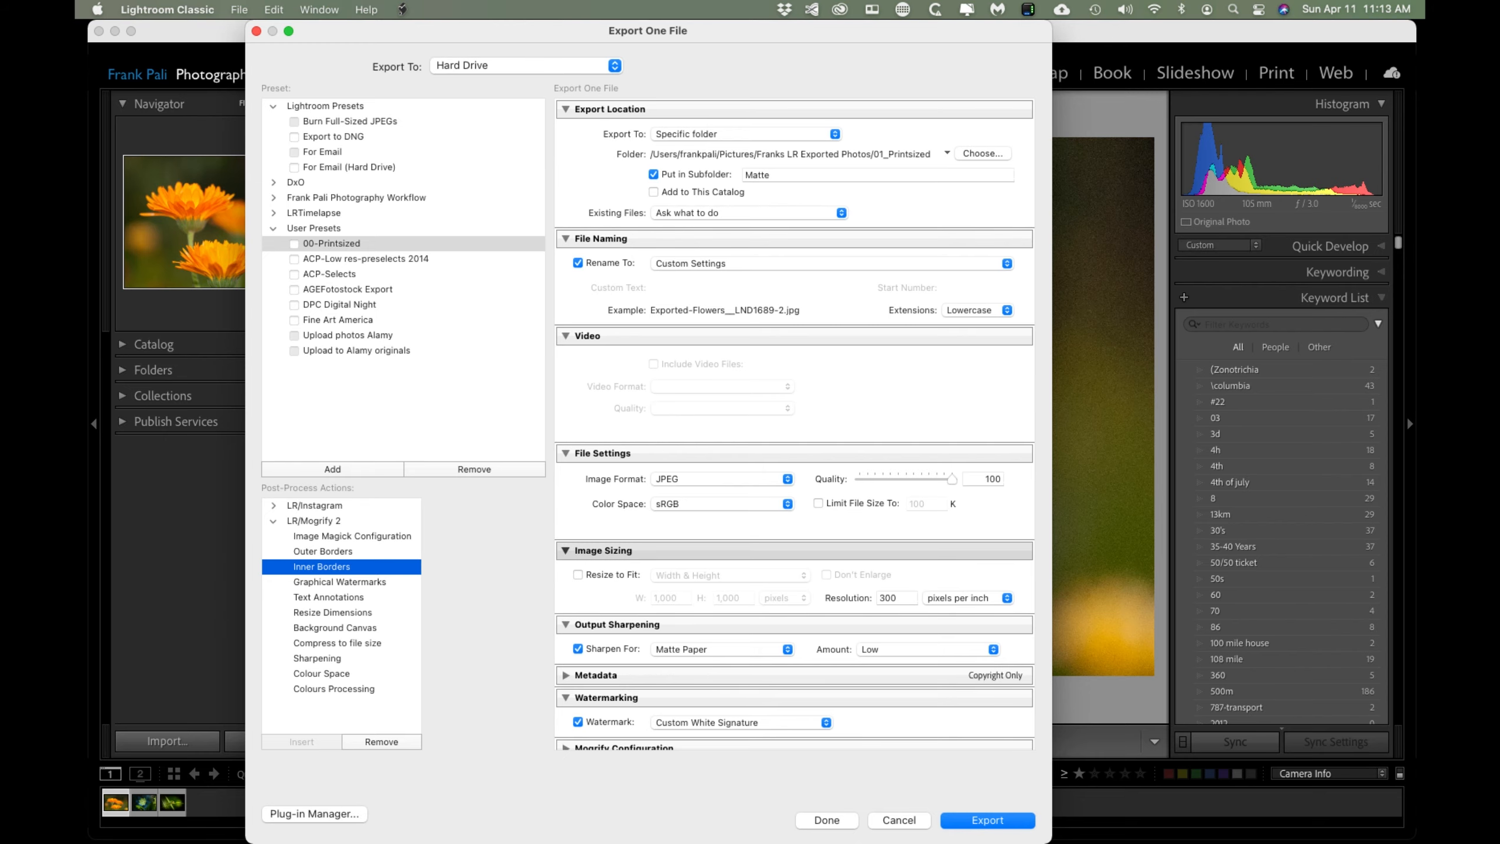
# Review the updated preset's border options and export the orange flowers photo, using a unique name for the existing file.
pyautogui.scroll(-4, 794, 556)
pyautogui.scroll(-2, 794, 557)
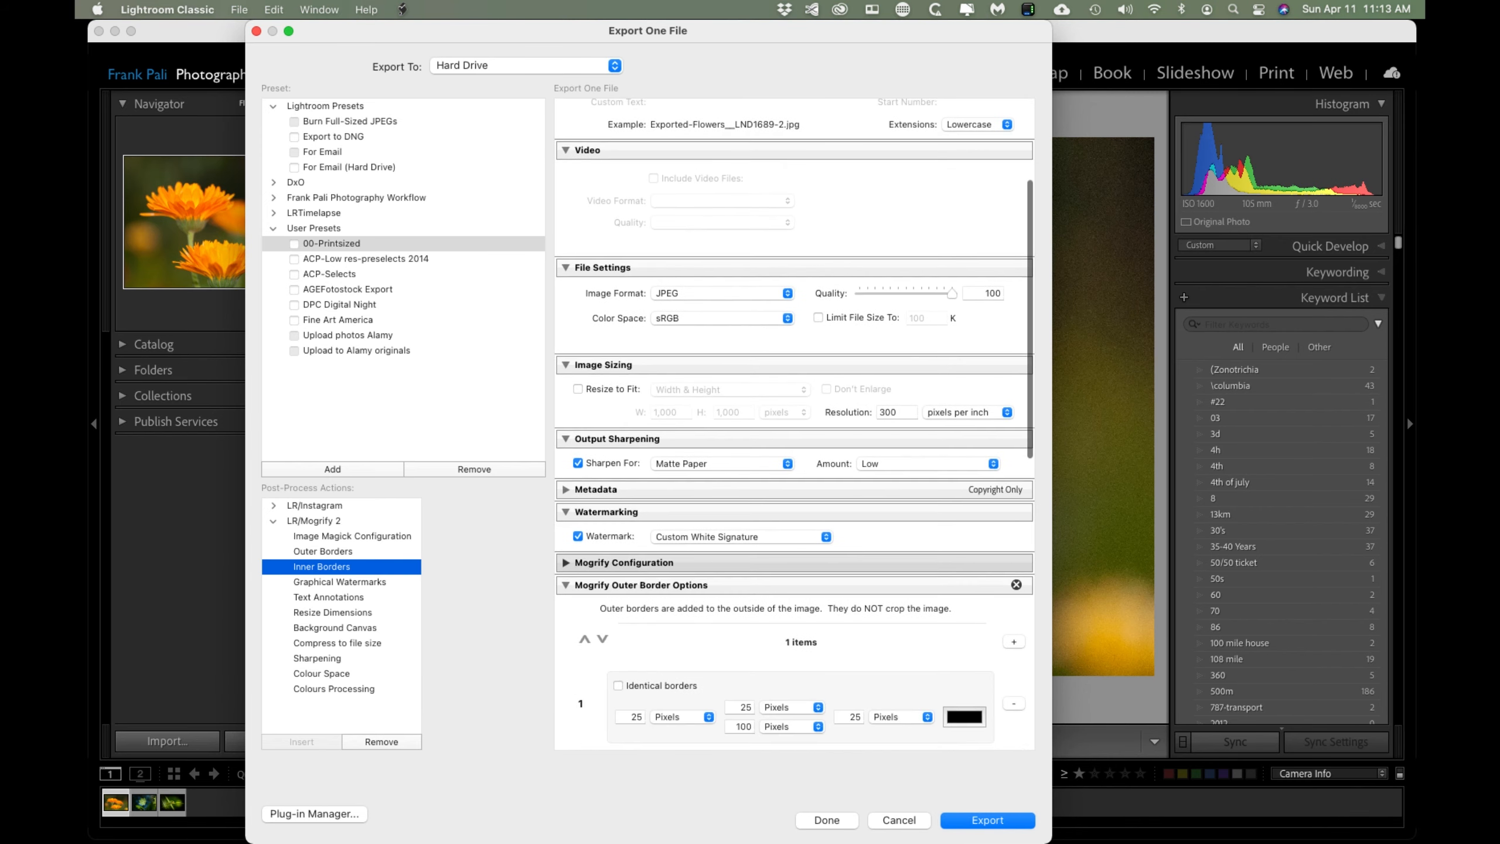
pyautogui.scroll(-1, 795, 425)
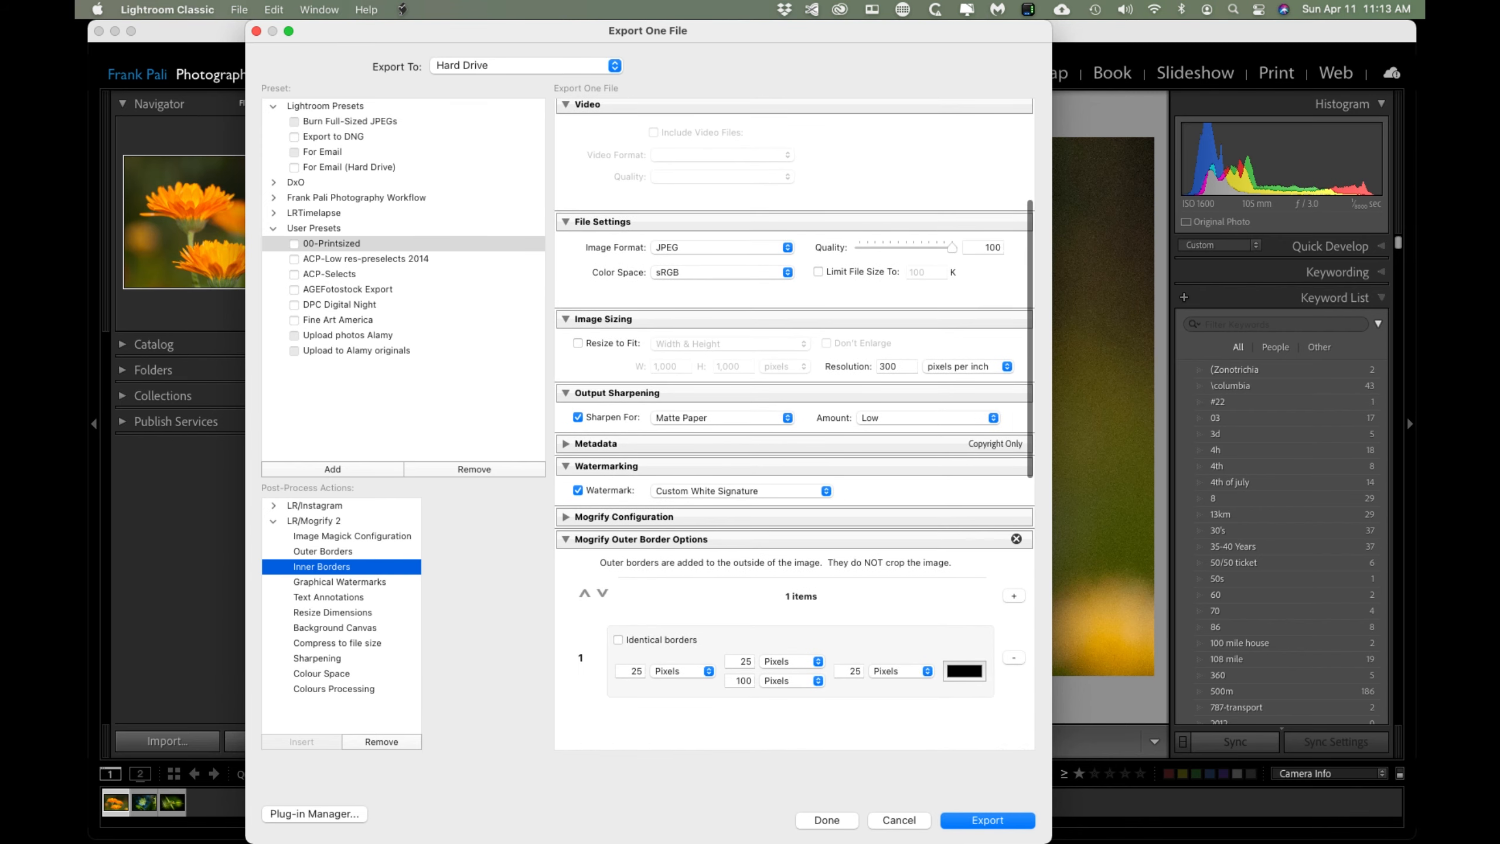
pyautogui.scroll(-4, 795, 425)
pyautogui.scroll(-5, 794, 425)
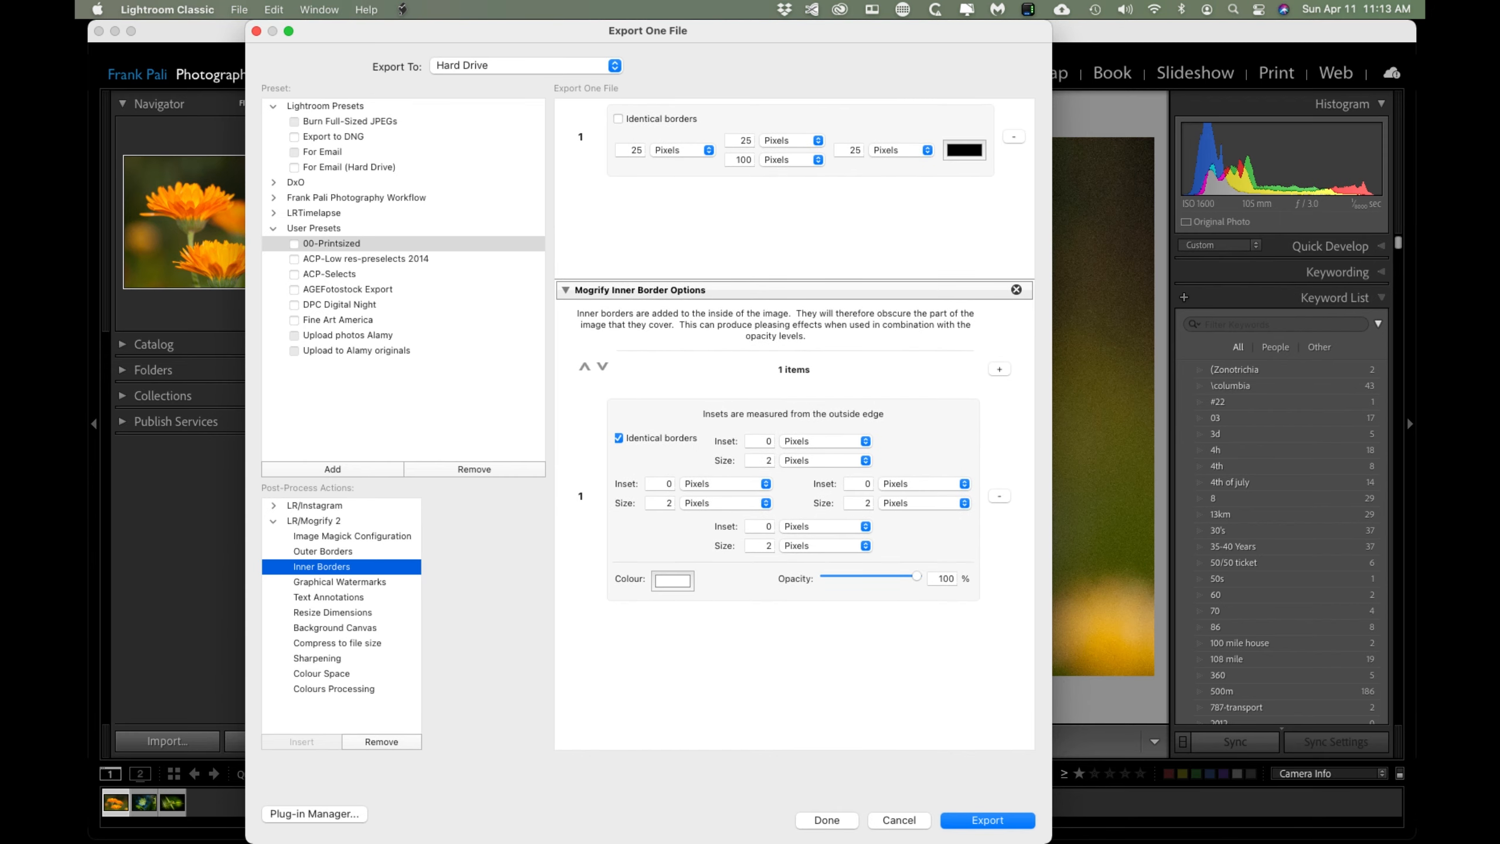
pyautogui.press('Return')
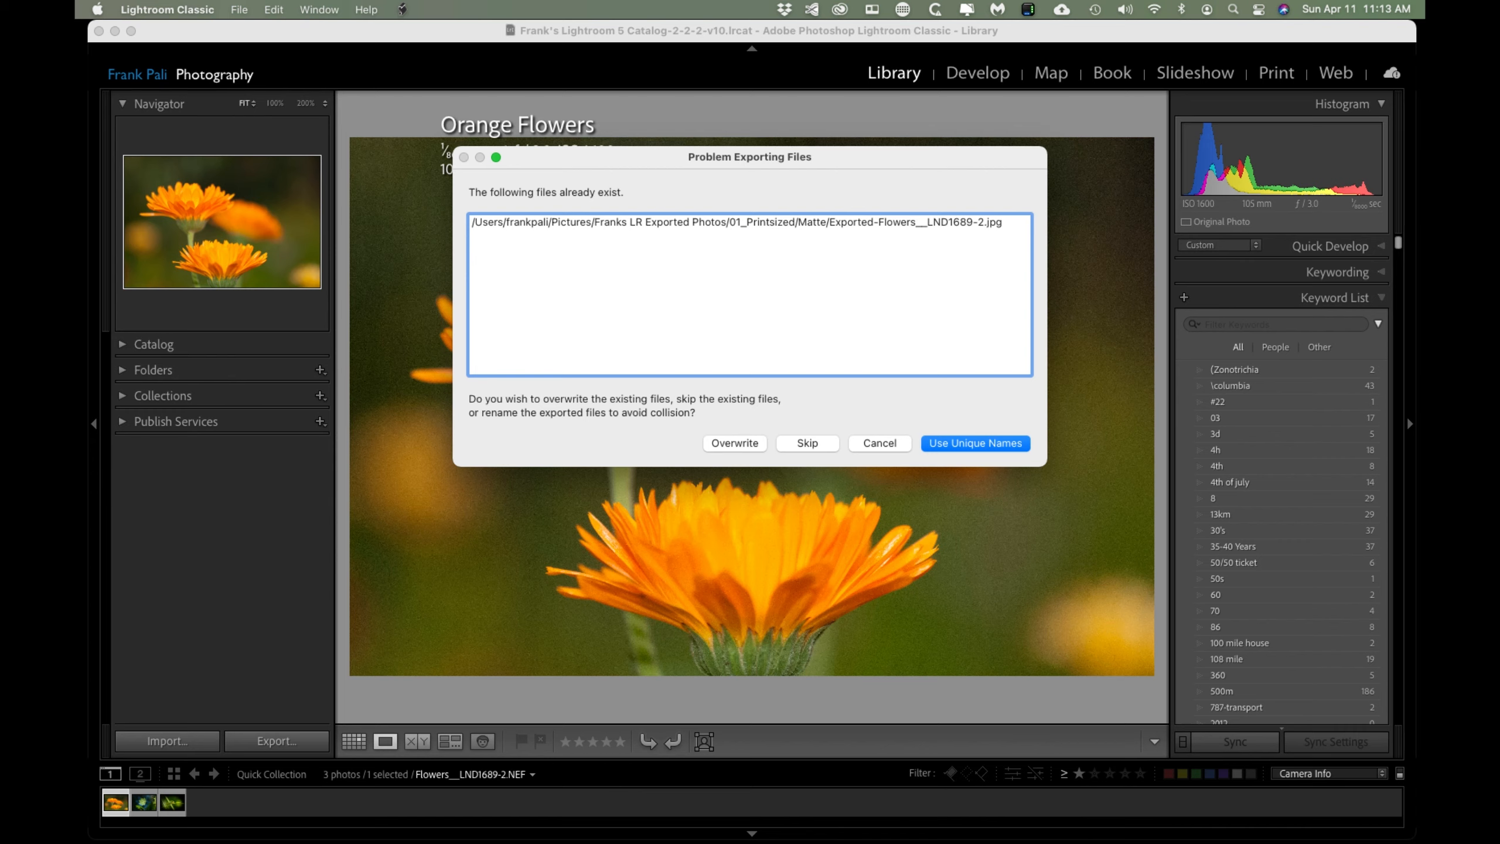
pyautogui.press('Return')
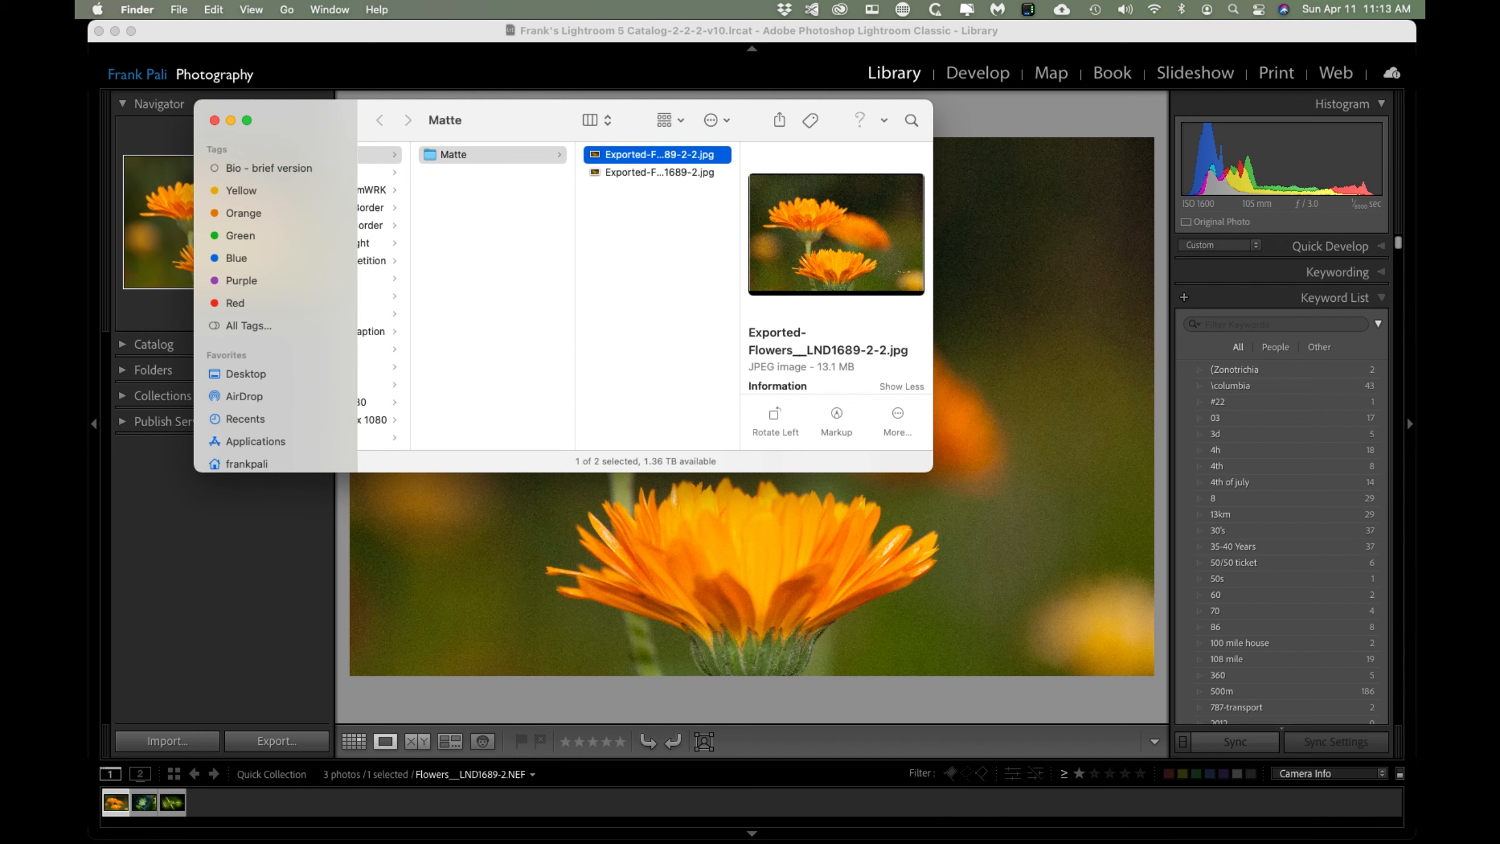
# Compare the two exported flower JPEGs in Finder, inspect the bordered one in Preview, and close the image and the Finder window.
pyautogui.click(657, 171)
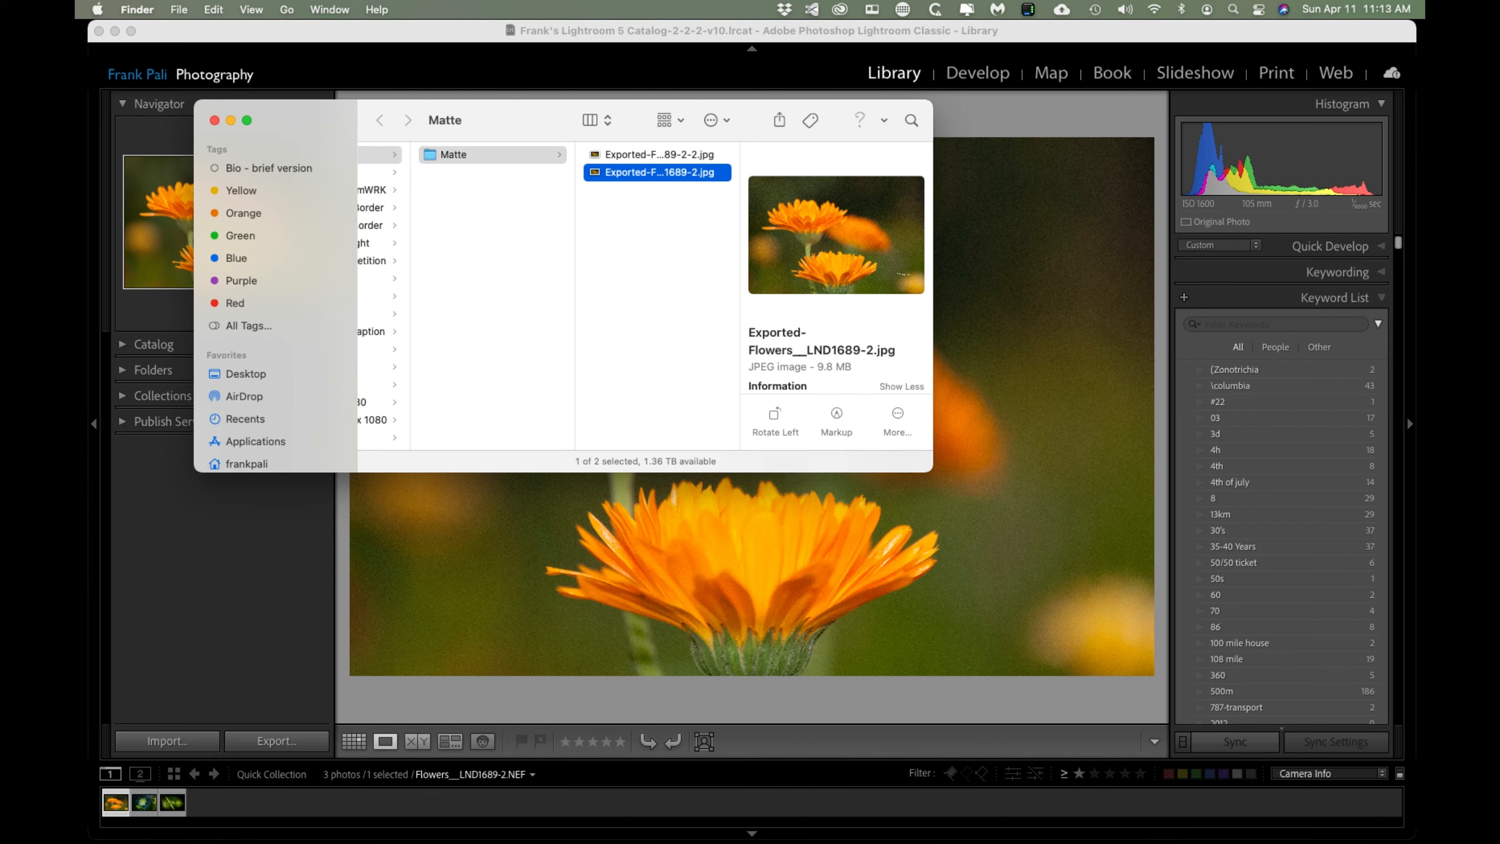
pyautogui.click(657, 154)
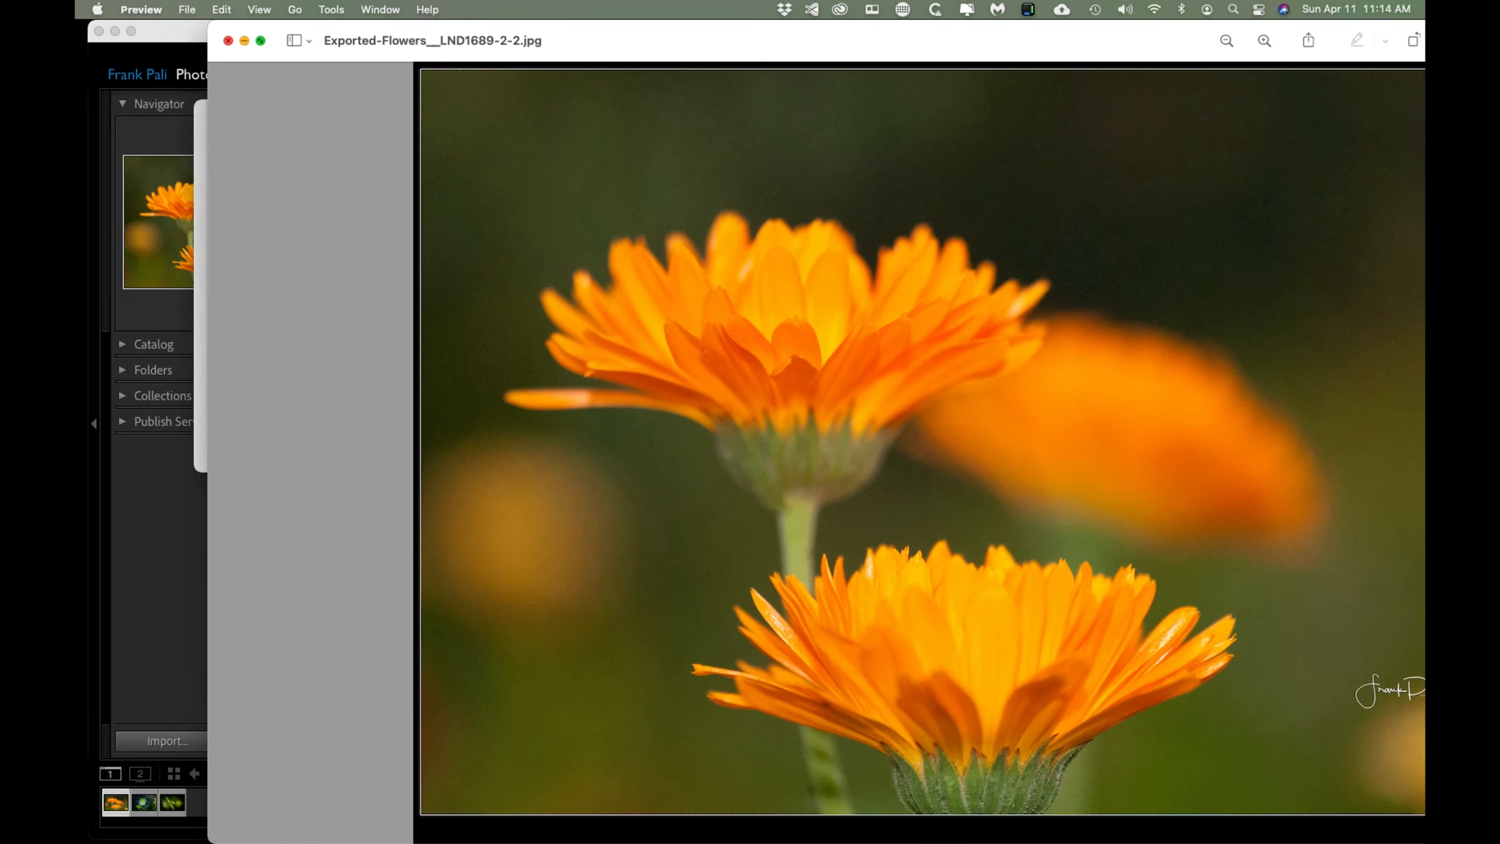
pyautogui.press('super+w')
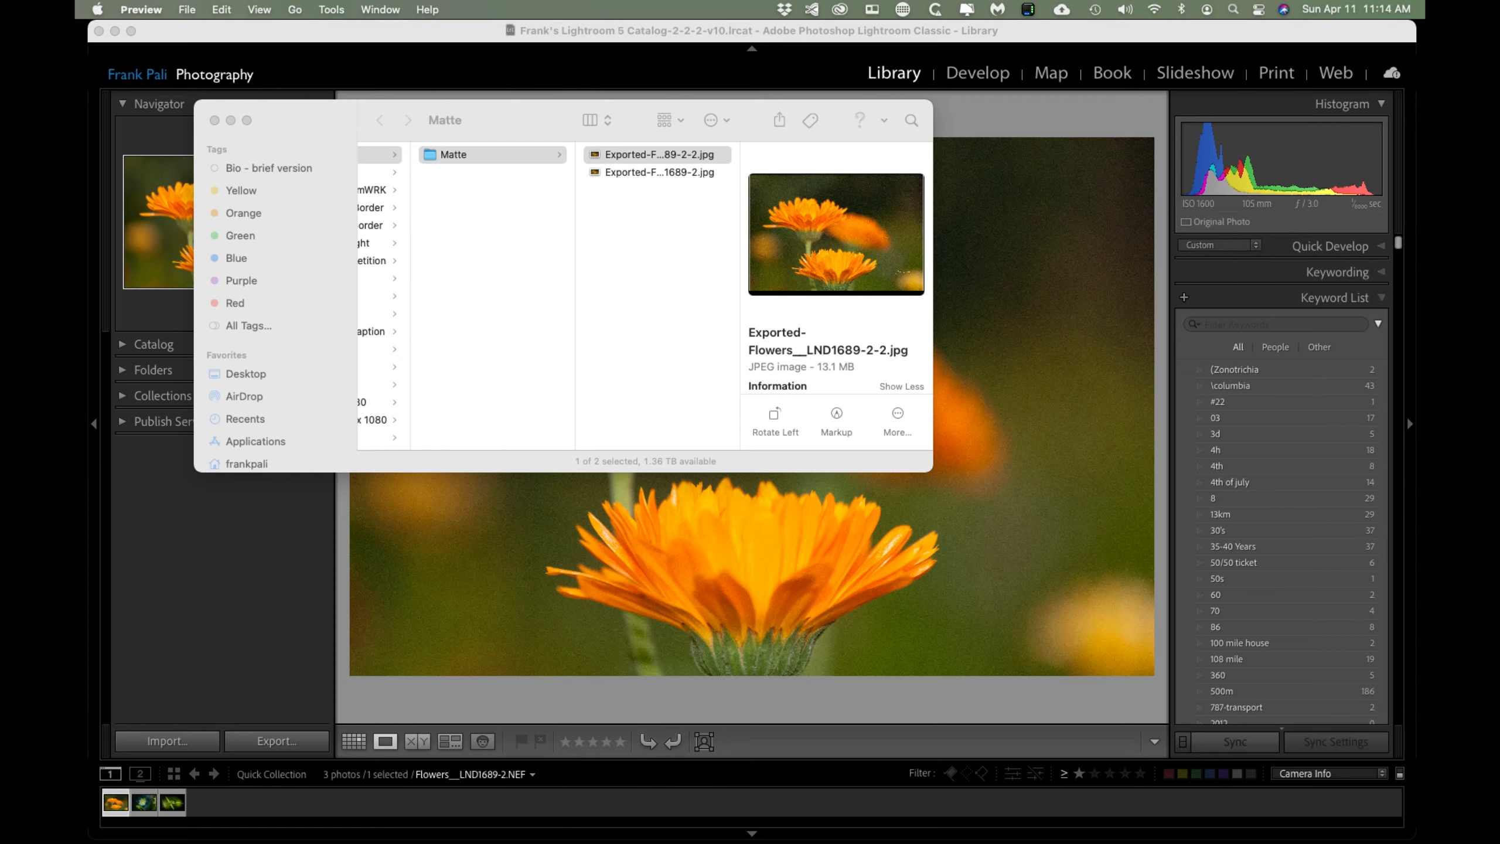
pyautogui.click(214, 120)
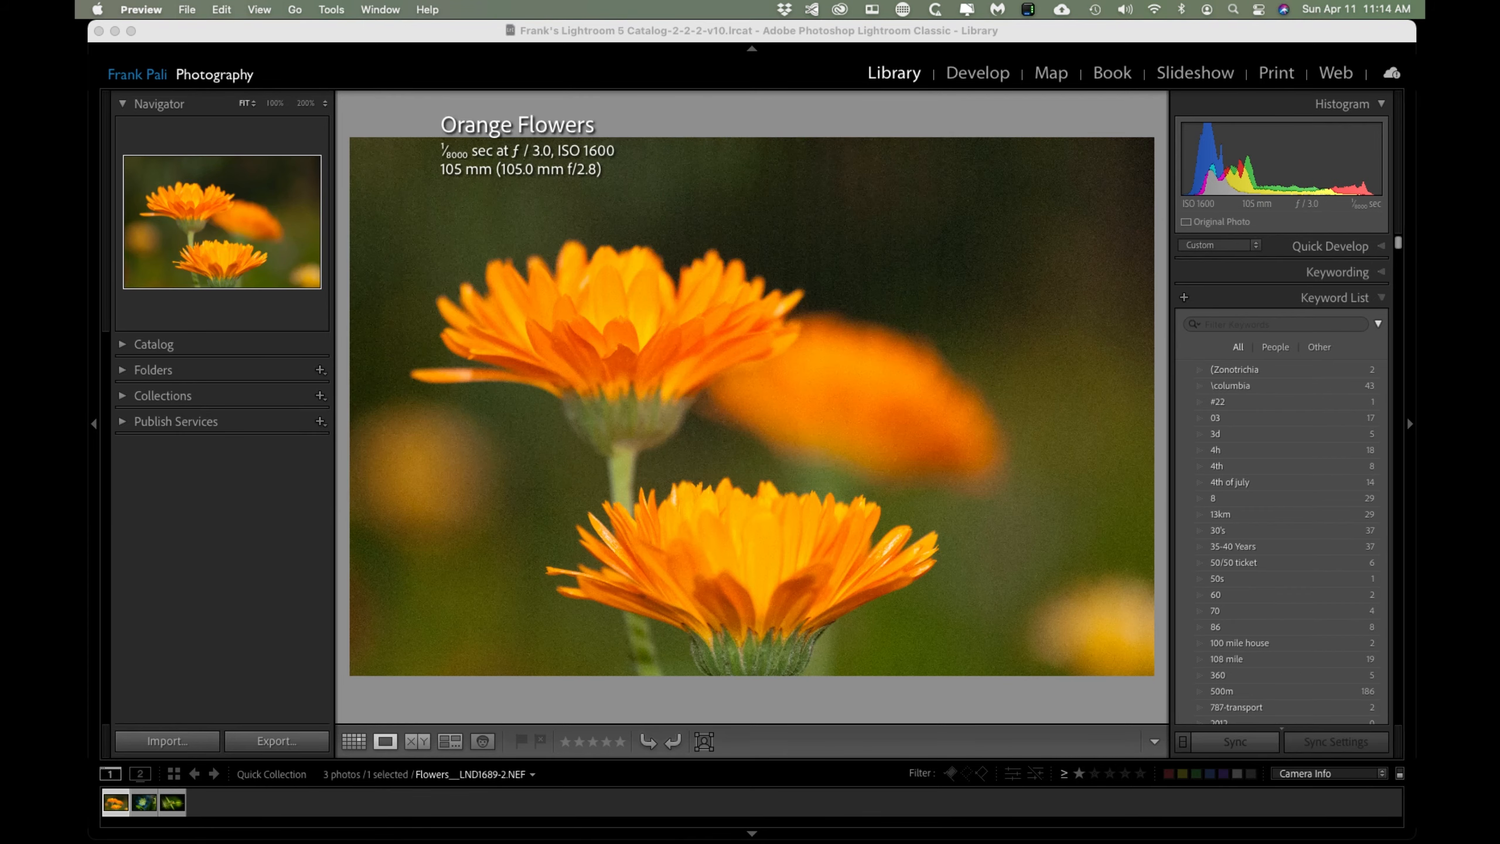
# Switch back to Lightroom Classic, select the green leaf photo and open its export settings.
pyautogui.press('super+Tab')
pyautogui.click(240, 9)
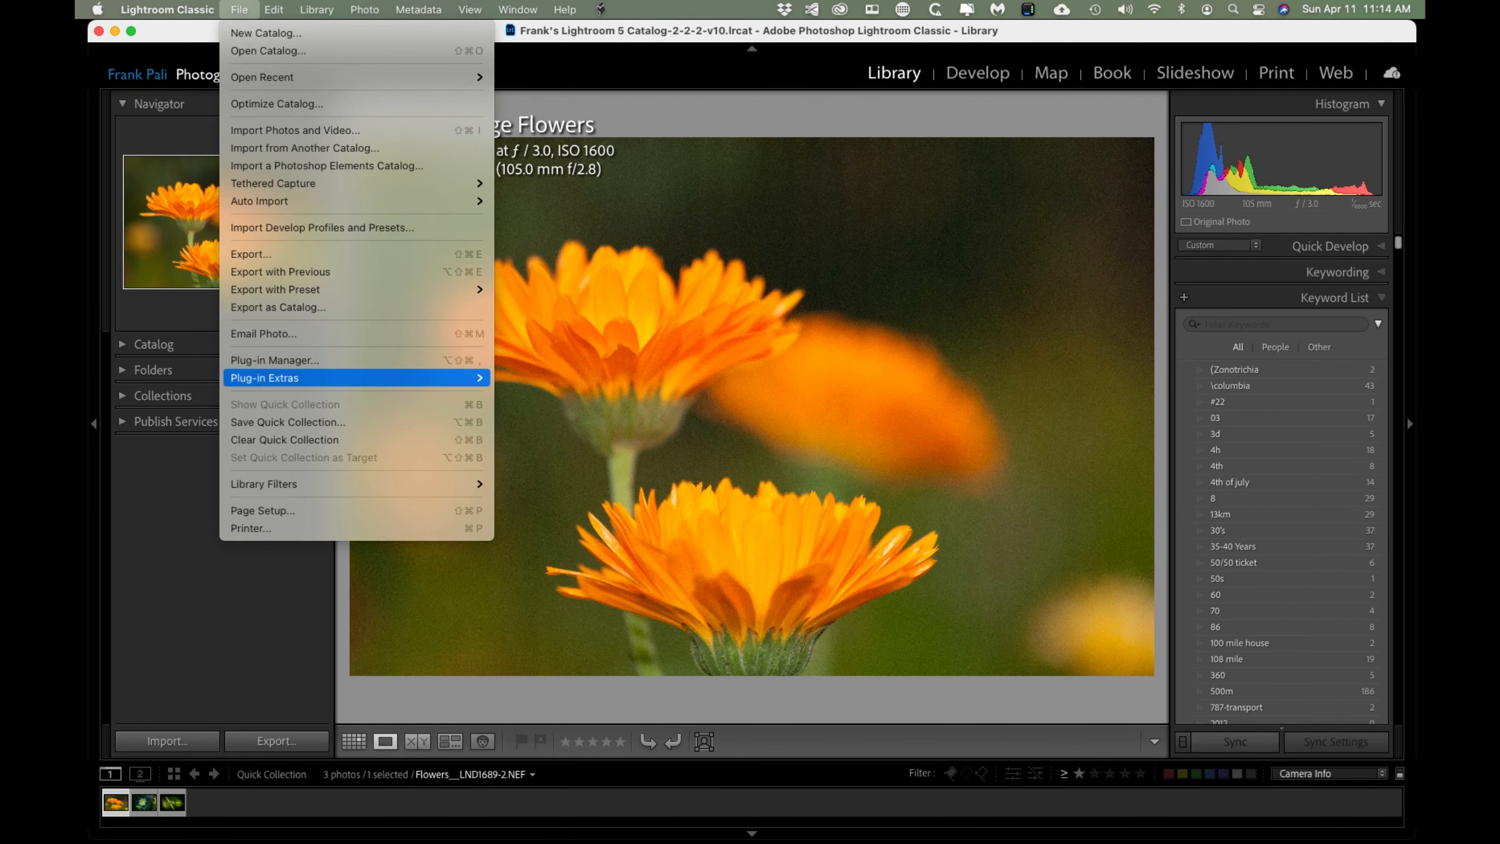
pyautogui.press('Escape')
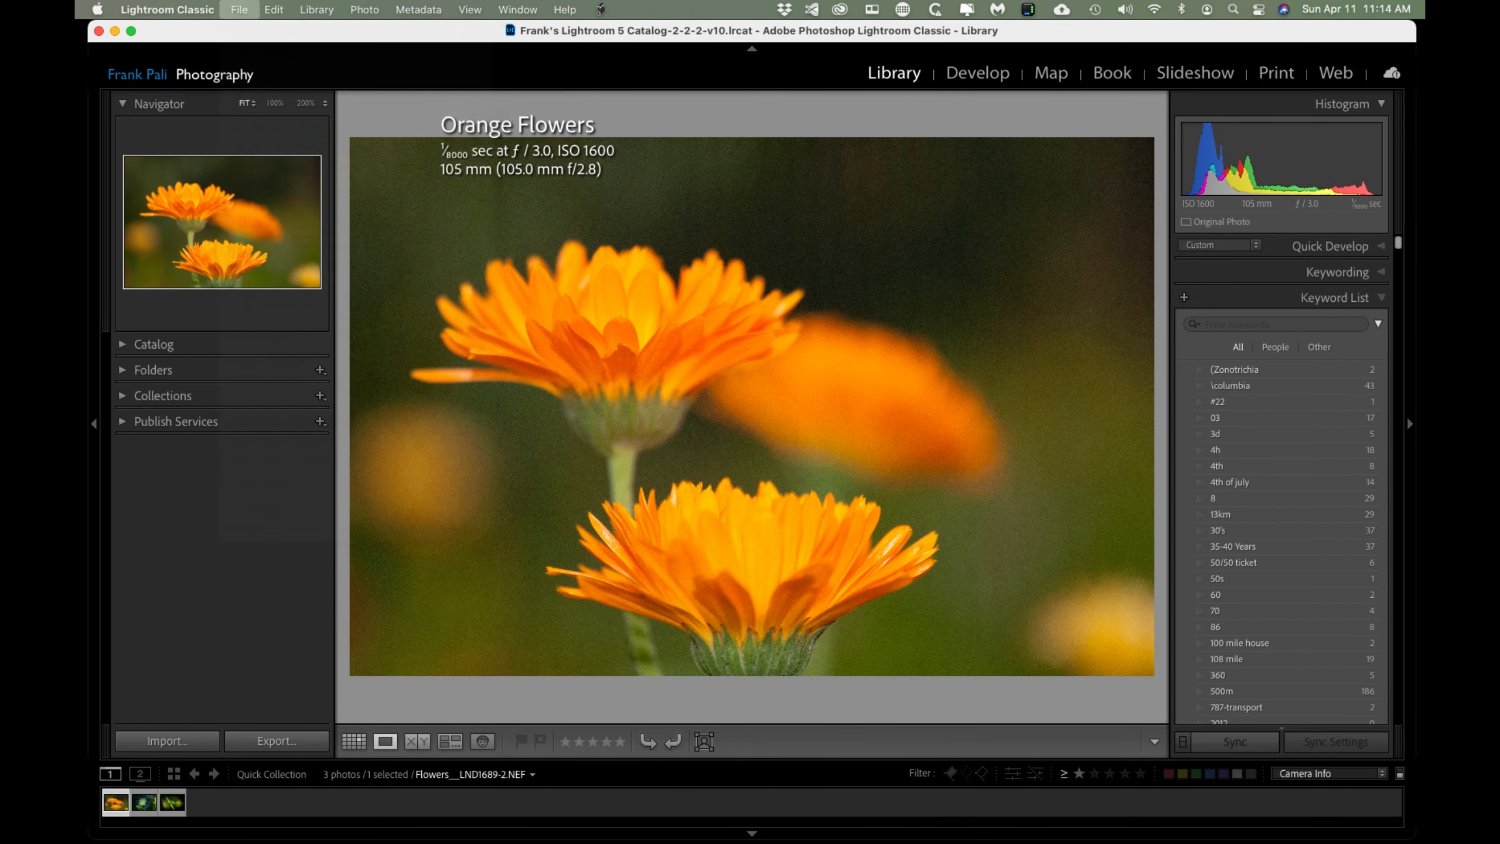
pyautogui.press('Right')
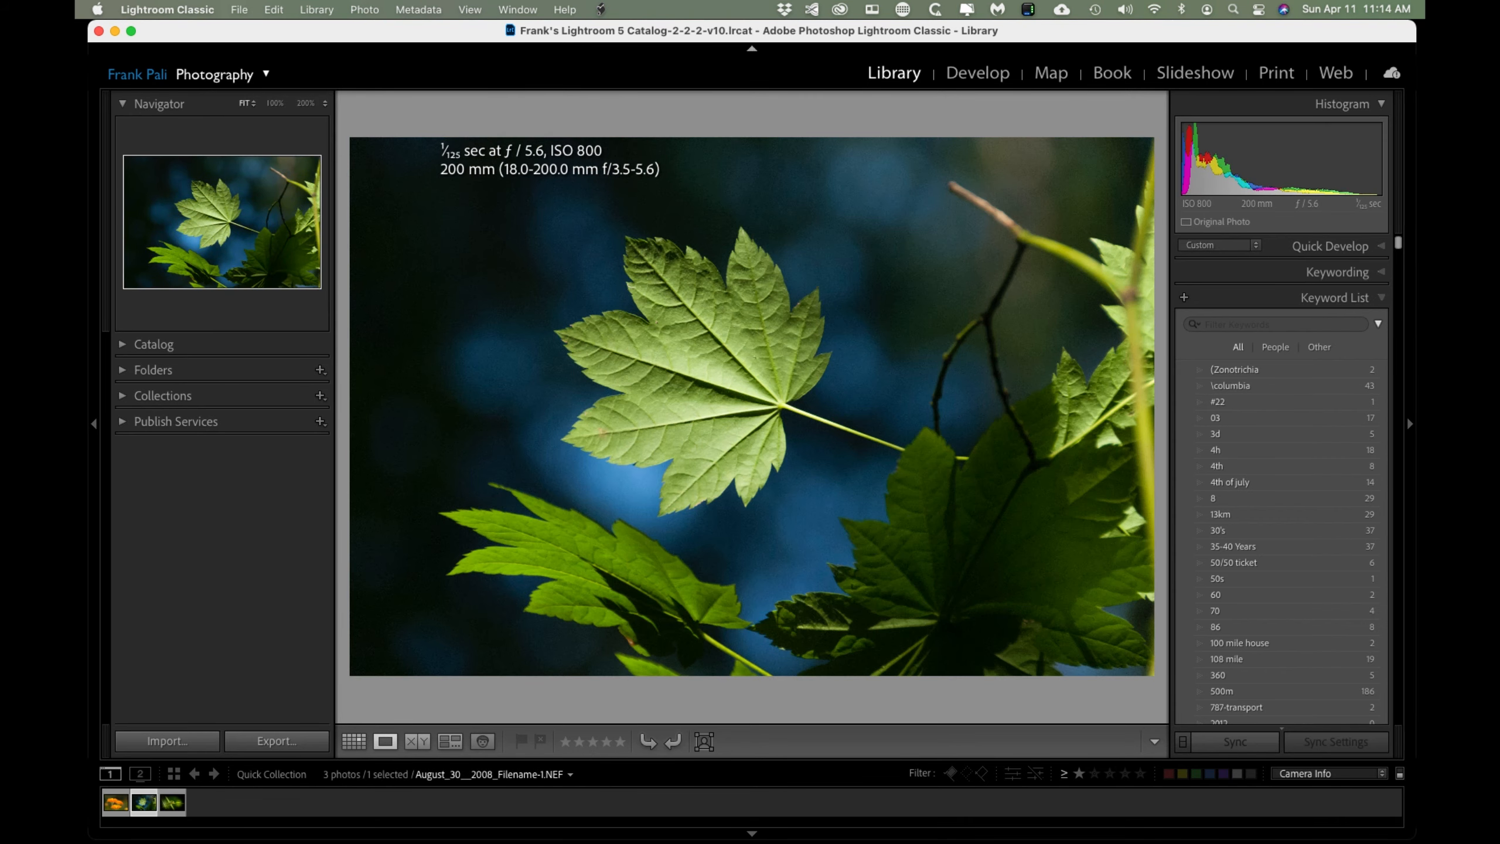
pyautogui.click(240, 10)
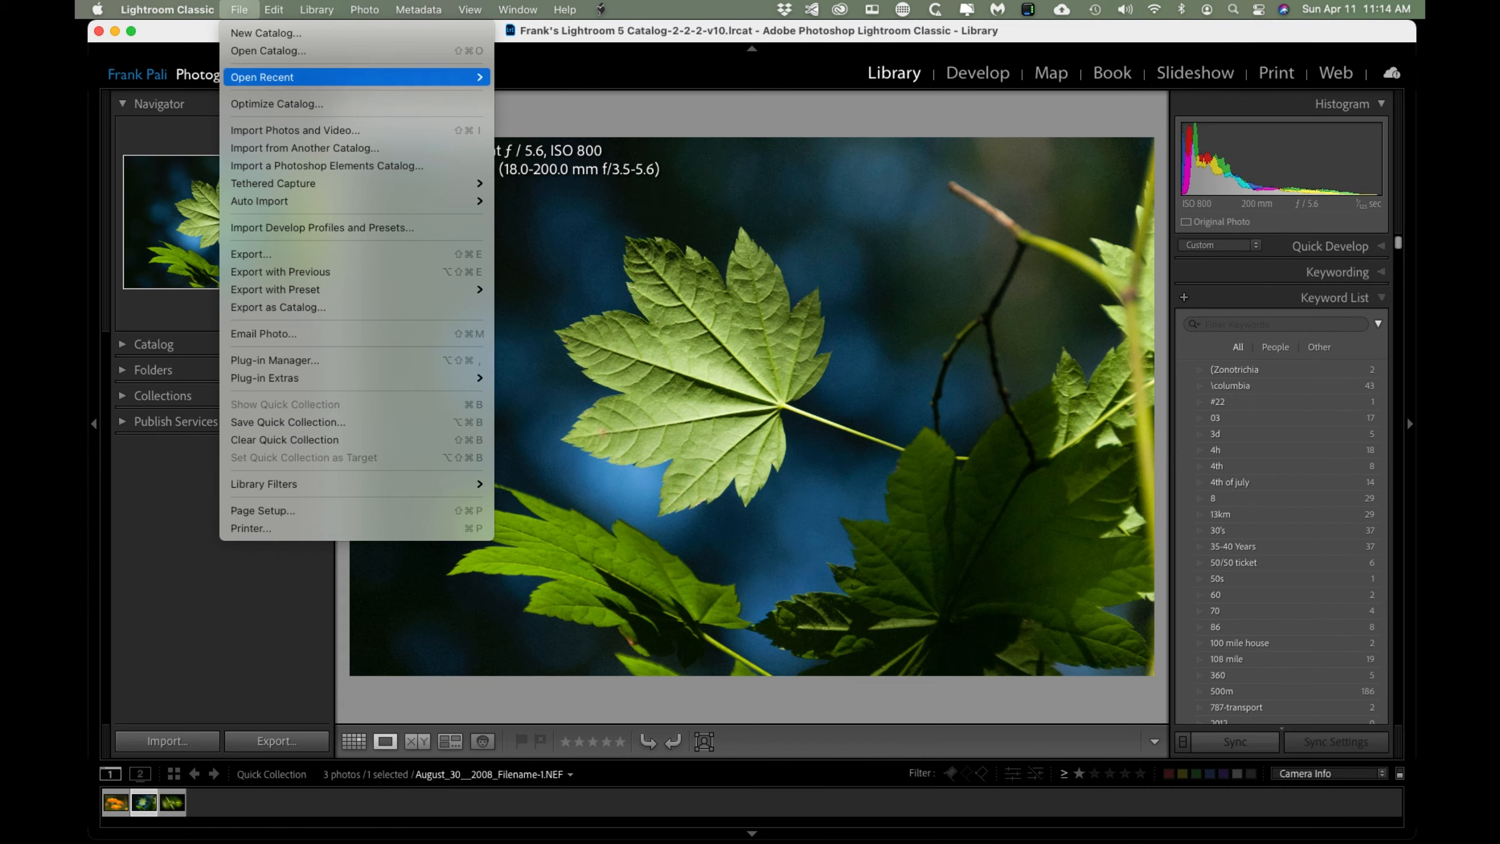
pyautogui.moveTo(356, 201)
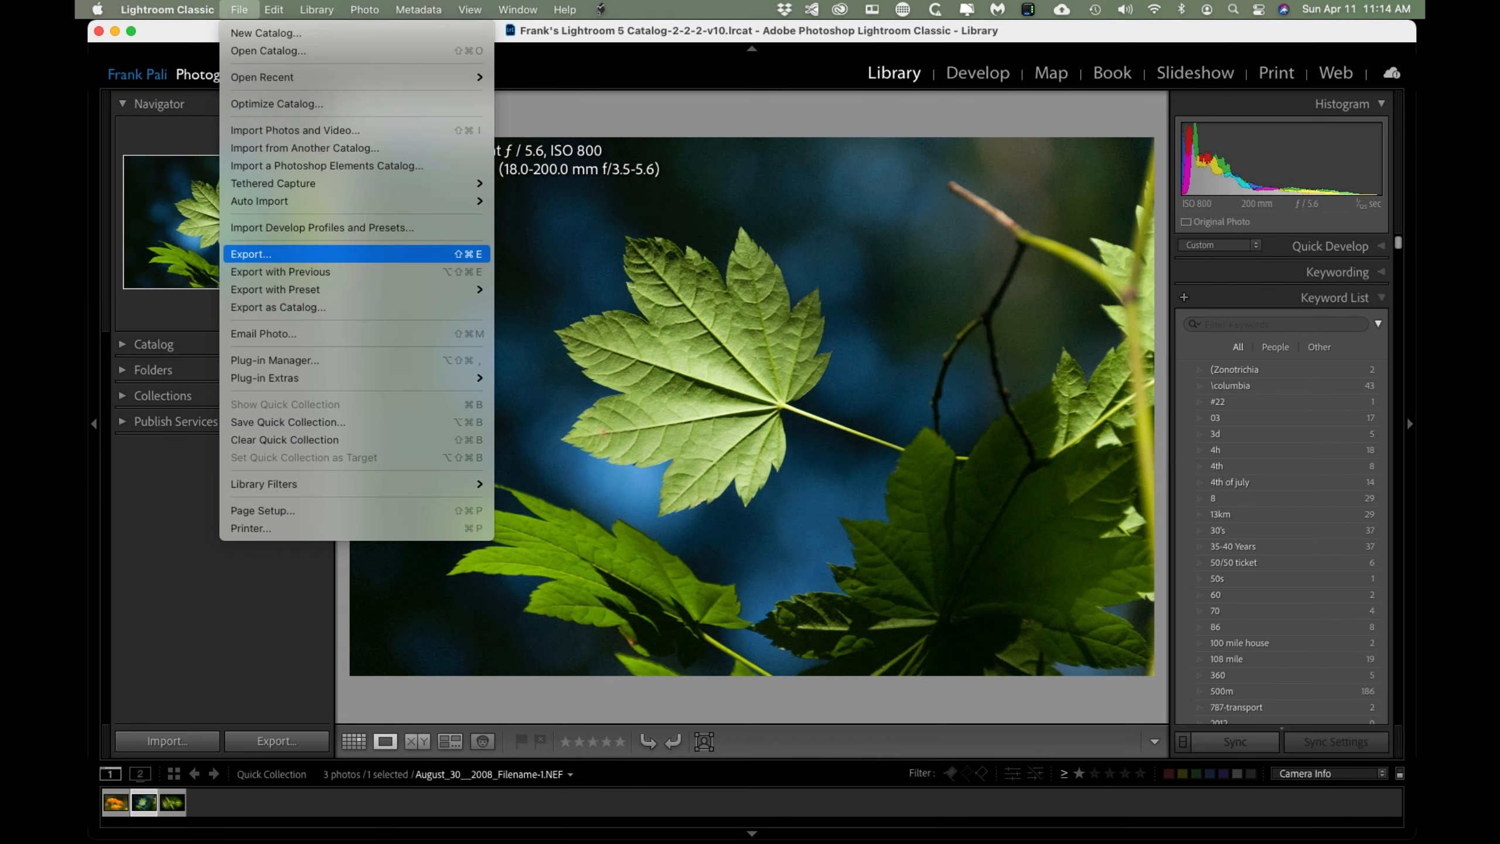
pyautogui.click(251, 253)
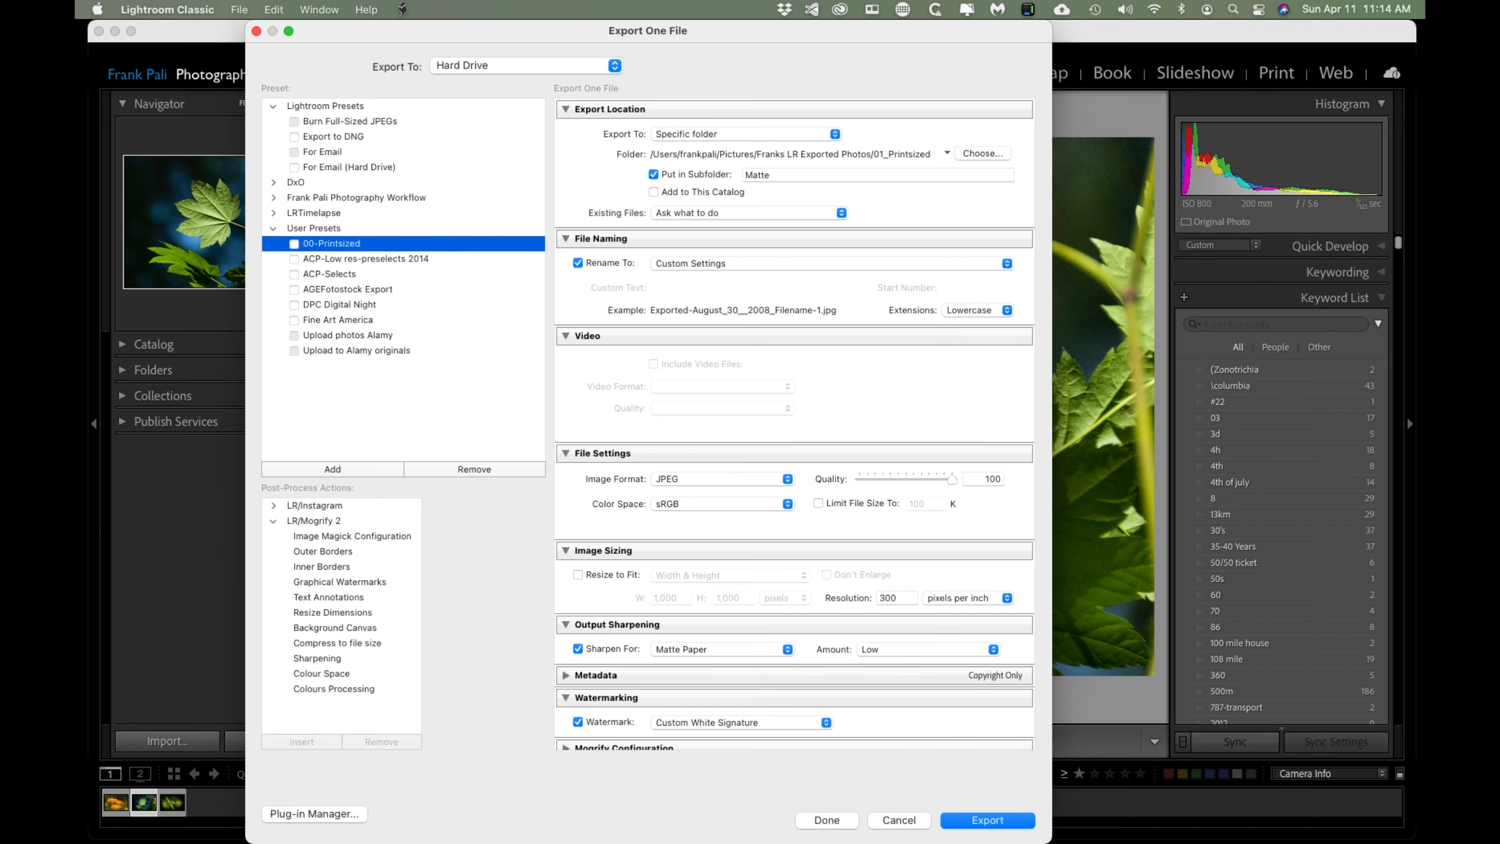
# Review the outer and inner border options of the 00-Printsized preset, open the outer border's colour picker, and export the leaf photo.
pyautogui.scroll(-10, 795, 424)
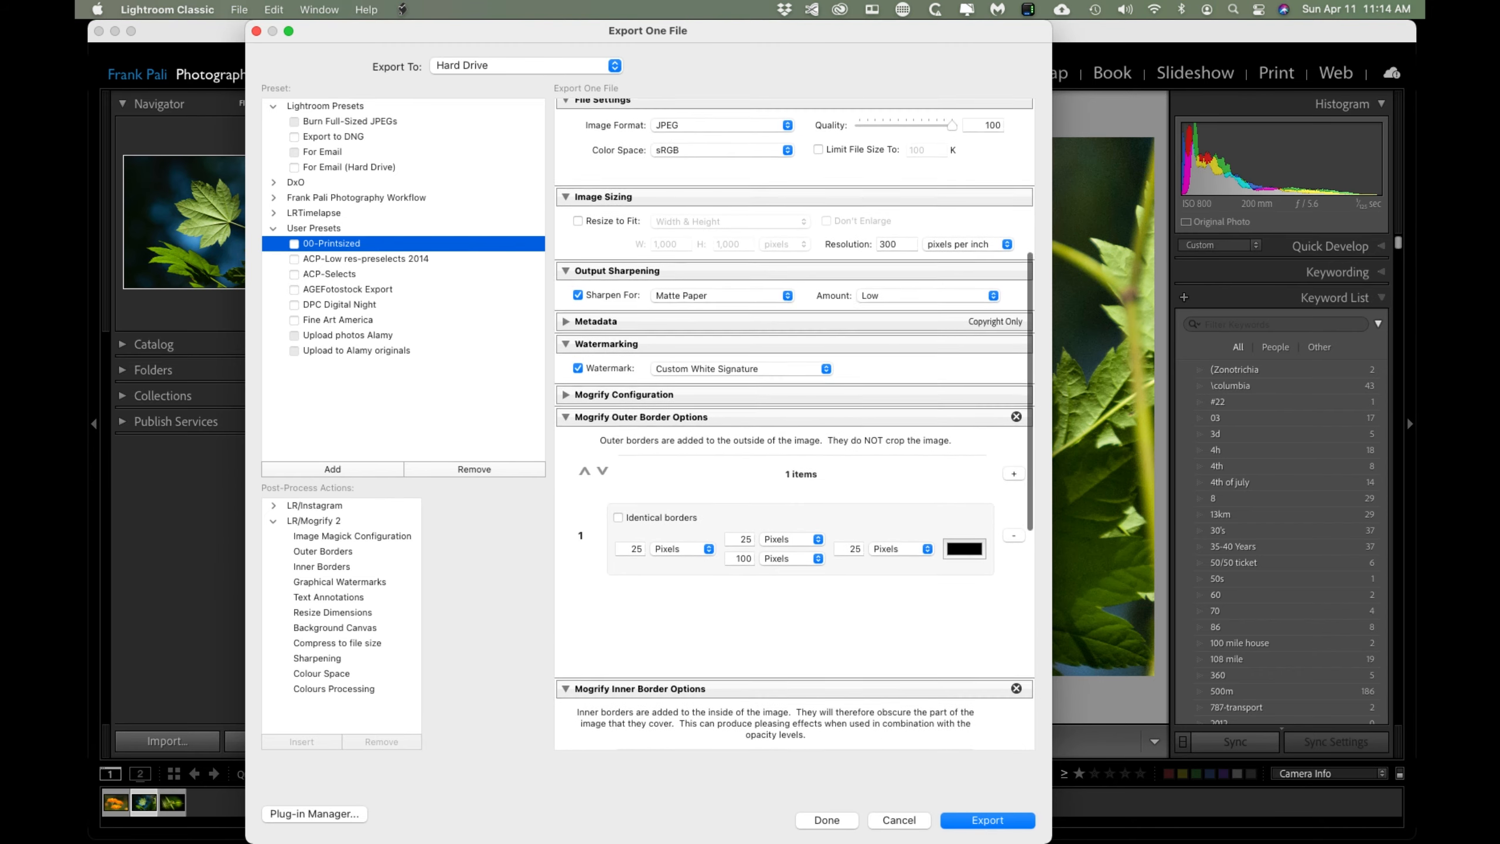
pyautogui.scroll(-5, 795, 425)
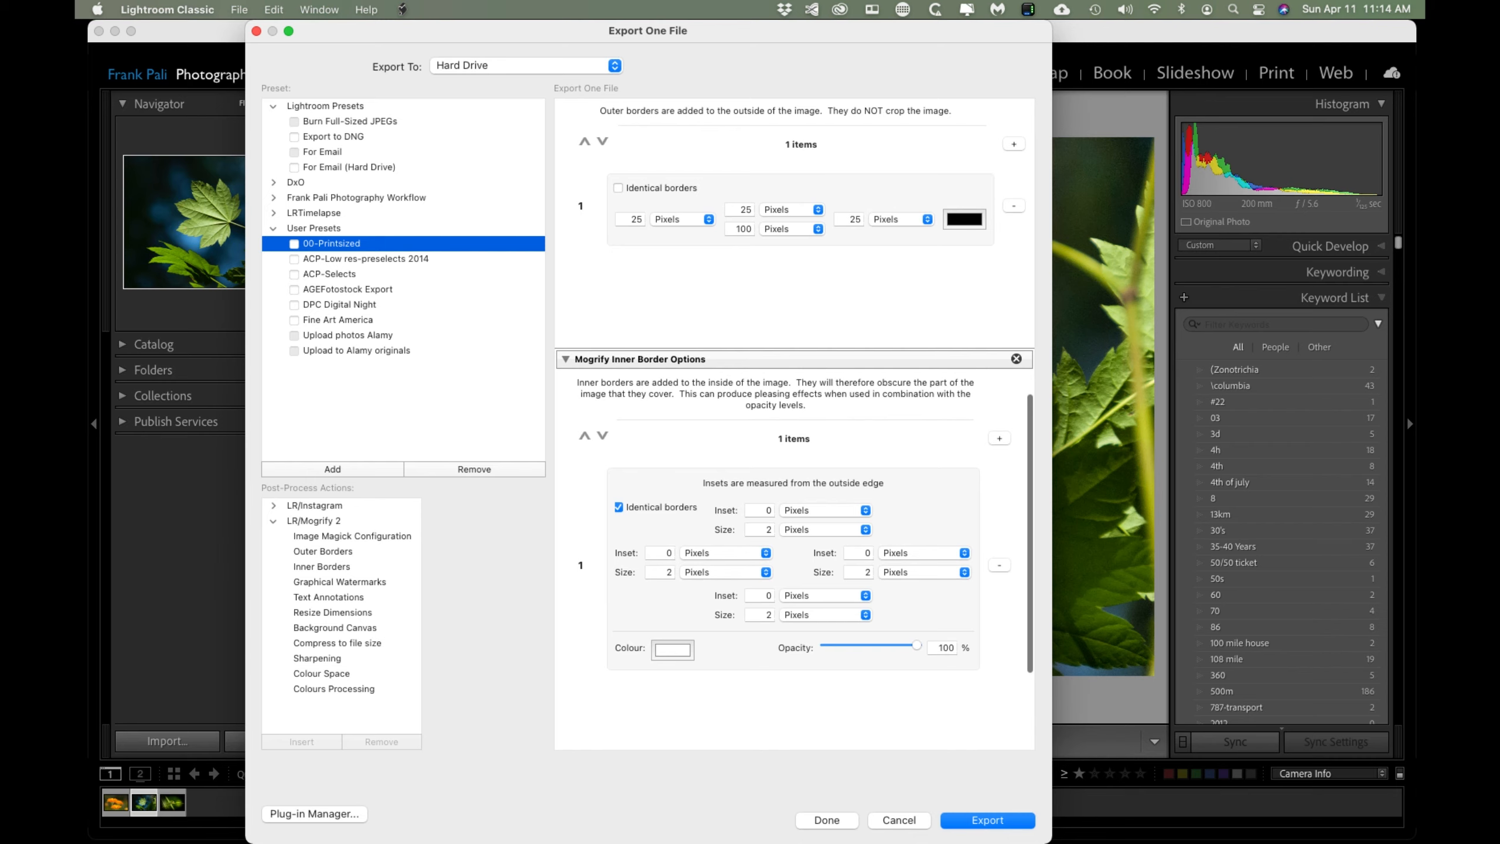
pyautogui.click(963, 219)
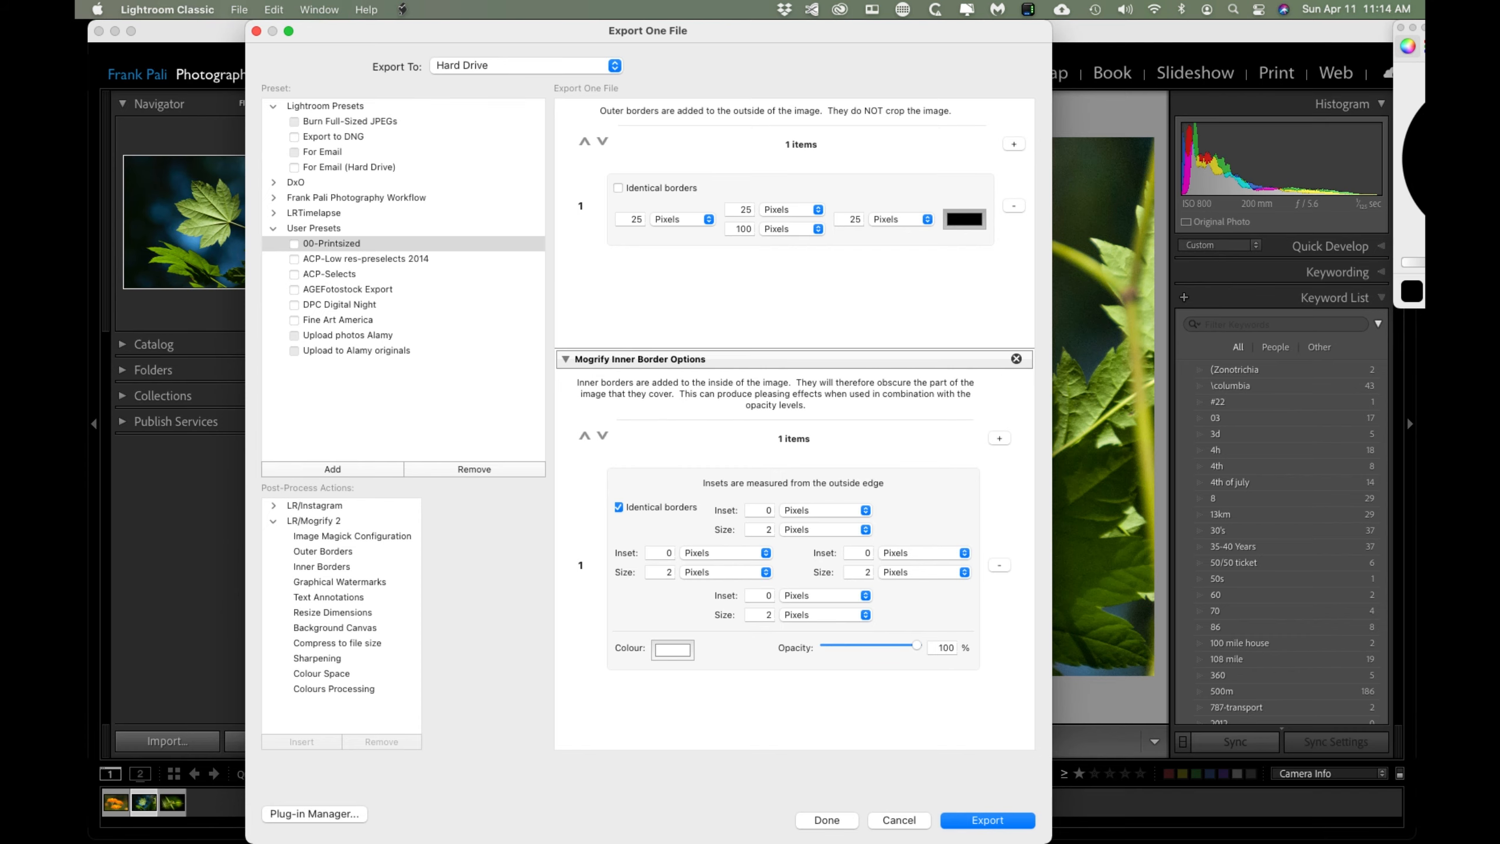
pyautogui.press('Return')
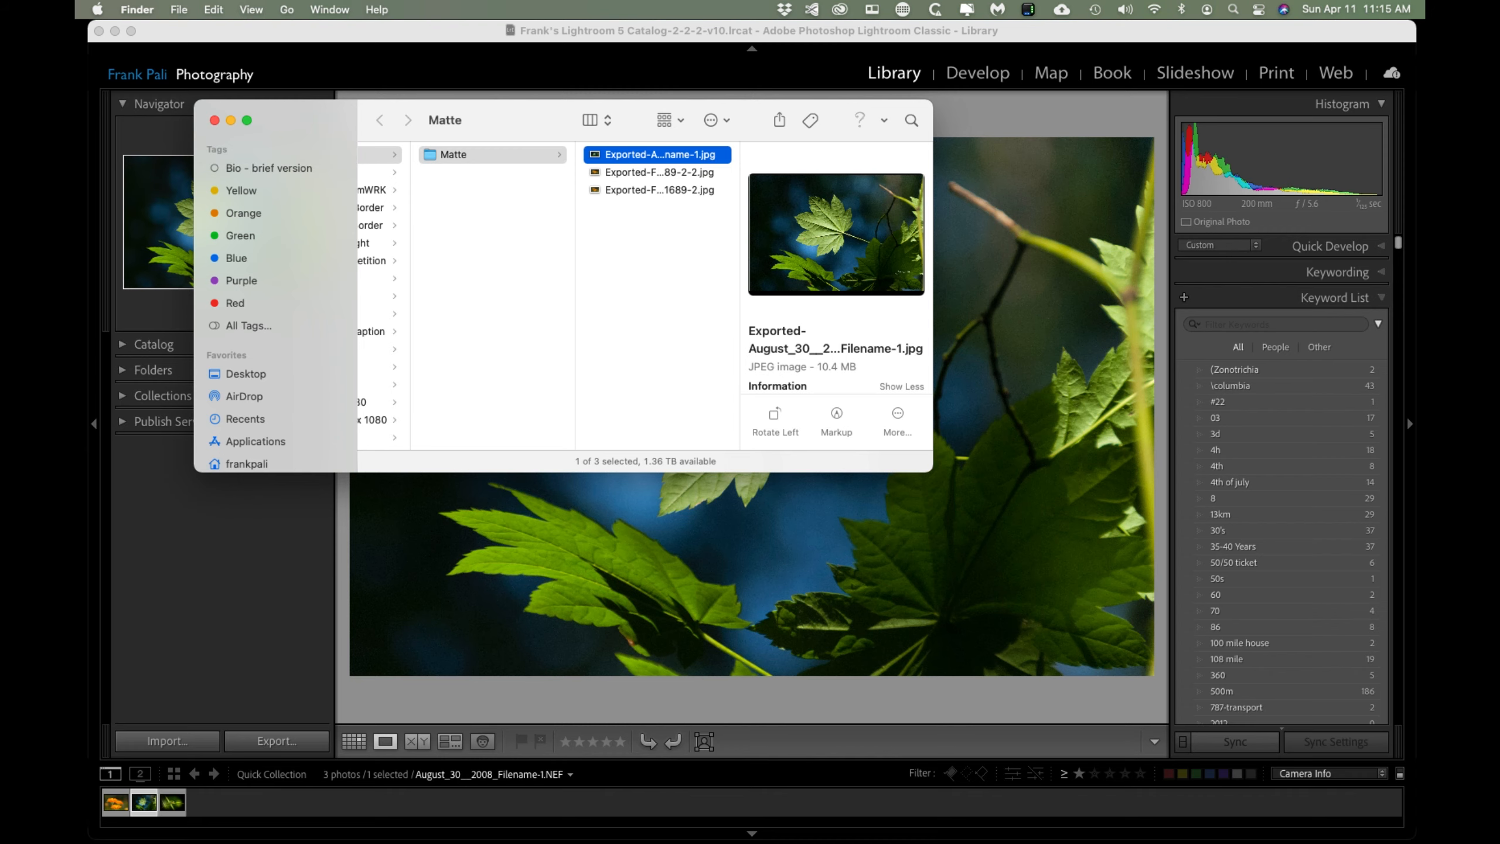
# Open the exported leaf JPEG in Preview to inspect its borders and signature, and close the image and the Finder window.
pyautogui.press('super+o')
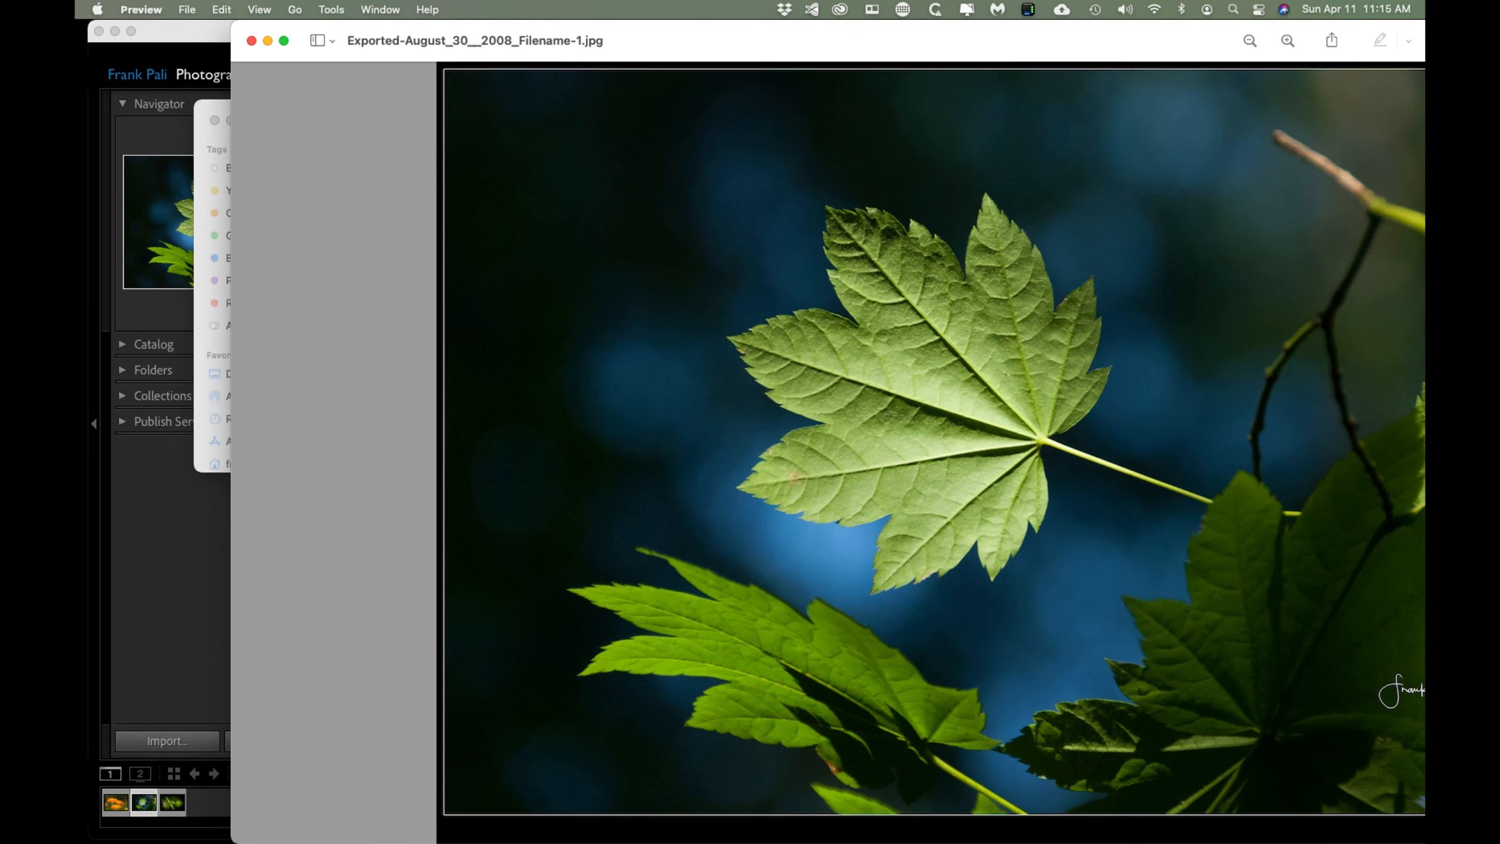
pyautogui.moveTo(886, 40); pyautogui.dragTo(667, 40)
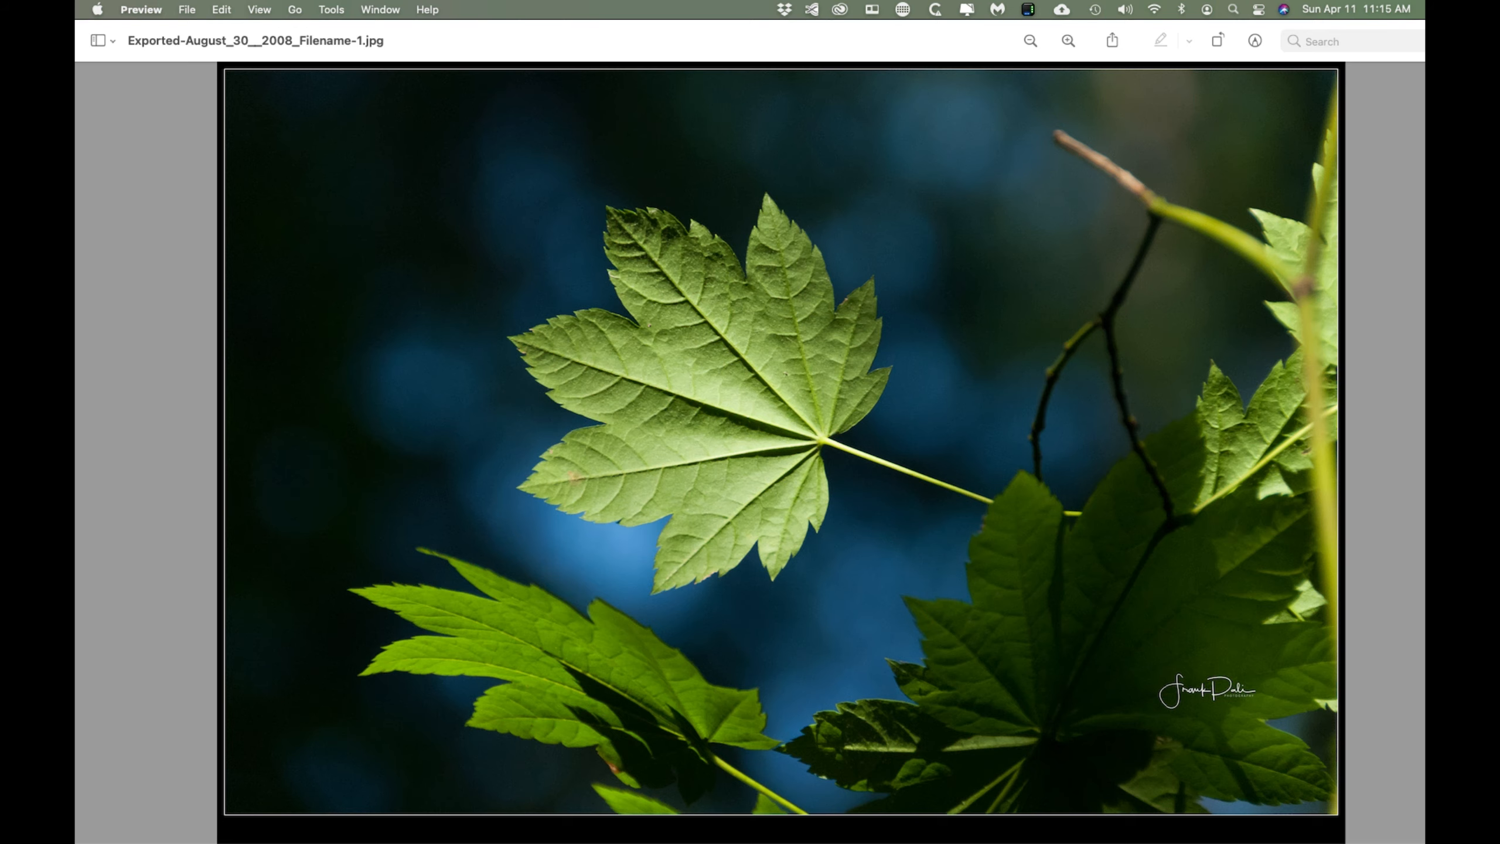
pyautogui.moveTo(650, 40); pyautogui.dragTo(837, 40)
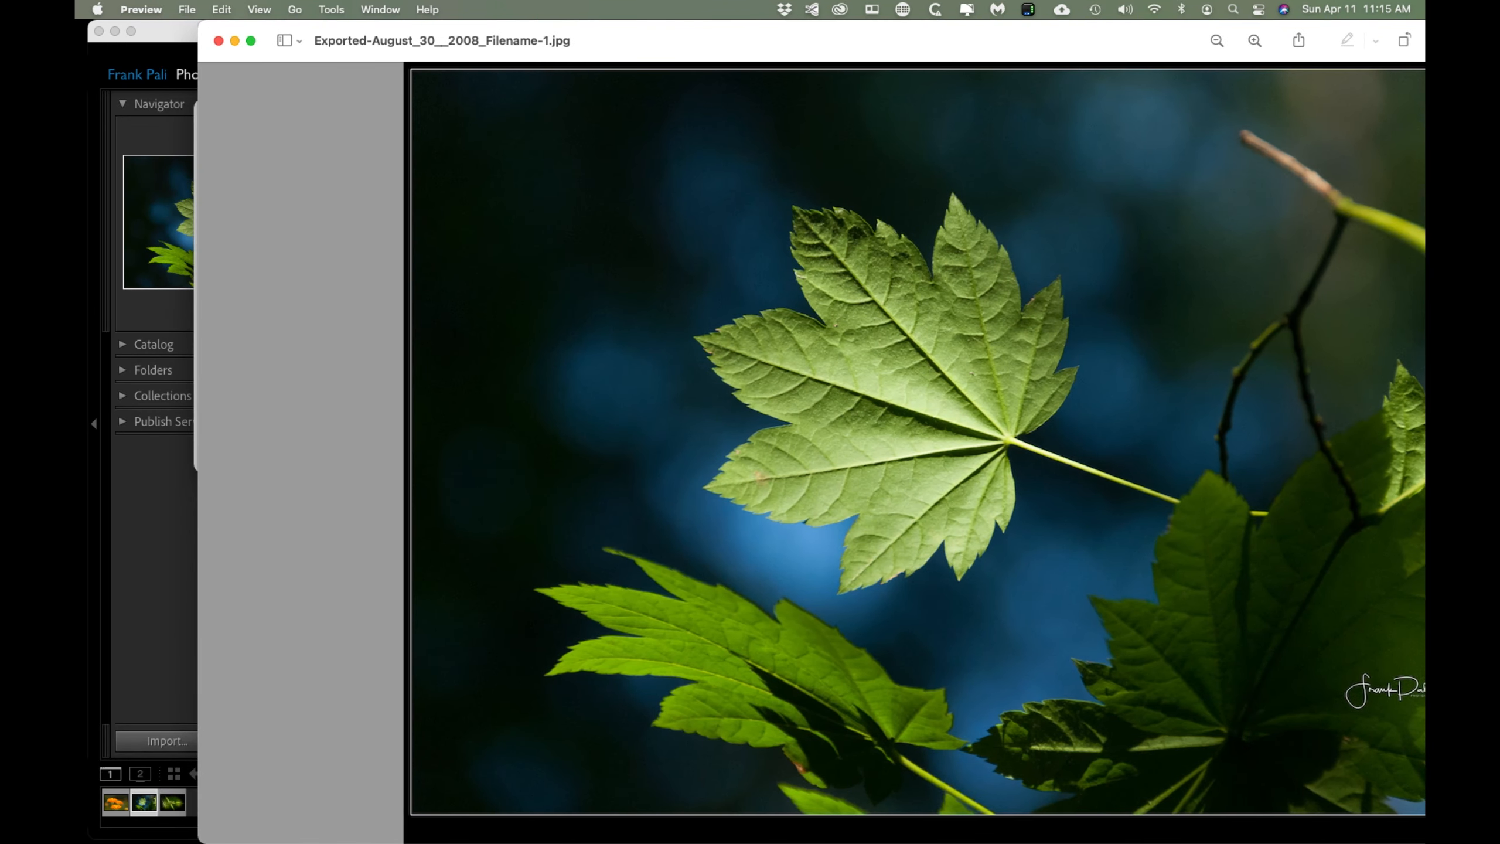
pyautogui.click(219, 40)
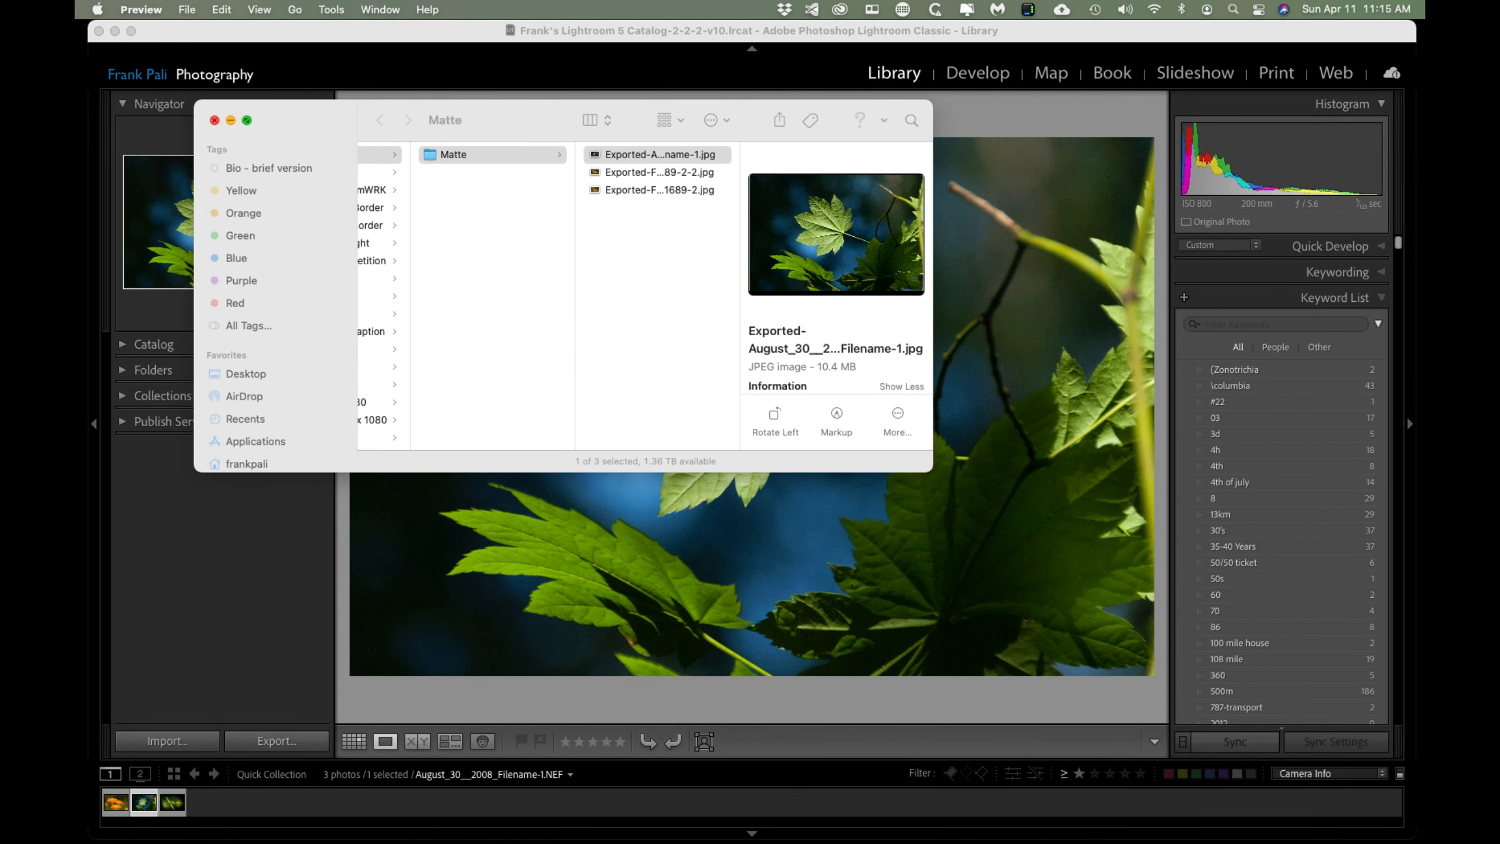
pyautogui.click(214, 120)
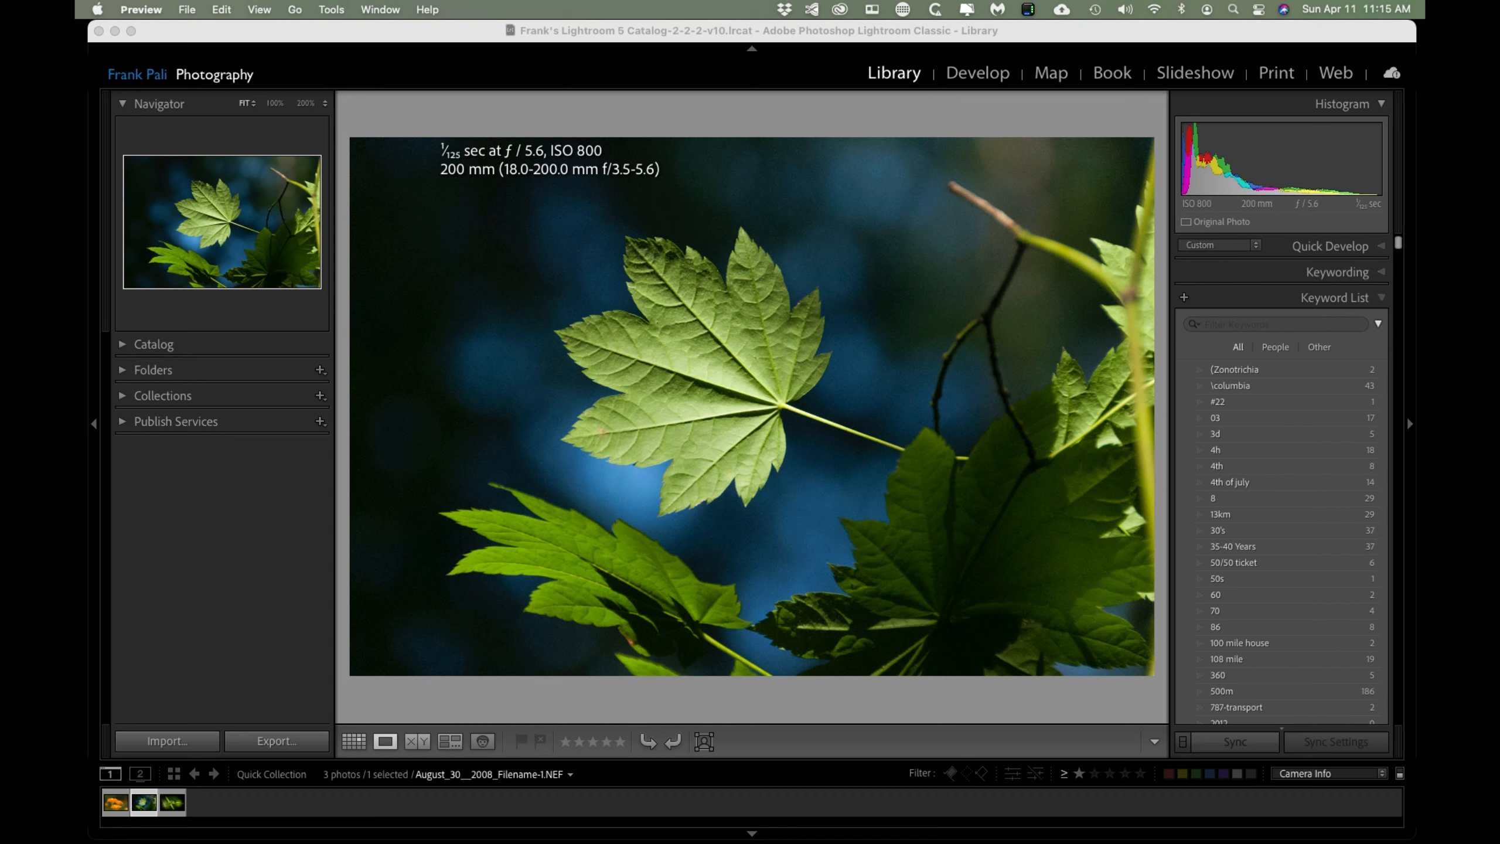